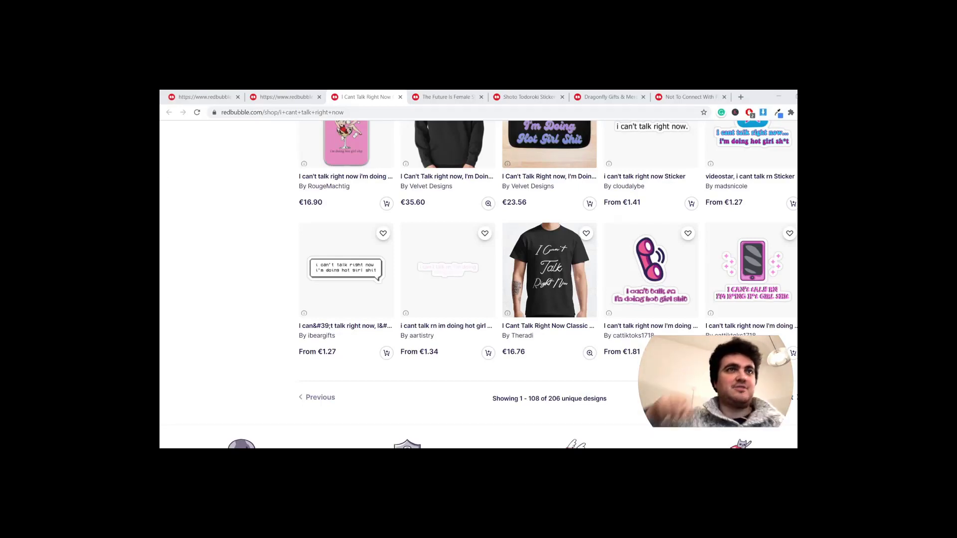
scroll(457, 306, "up", 20)
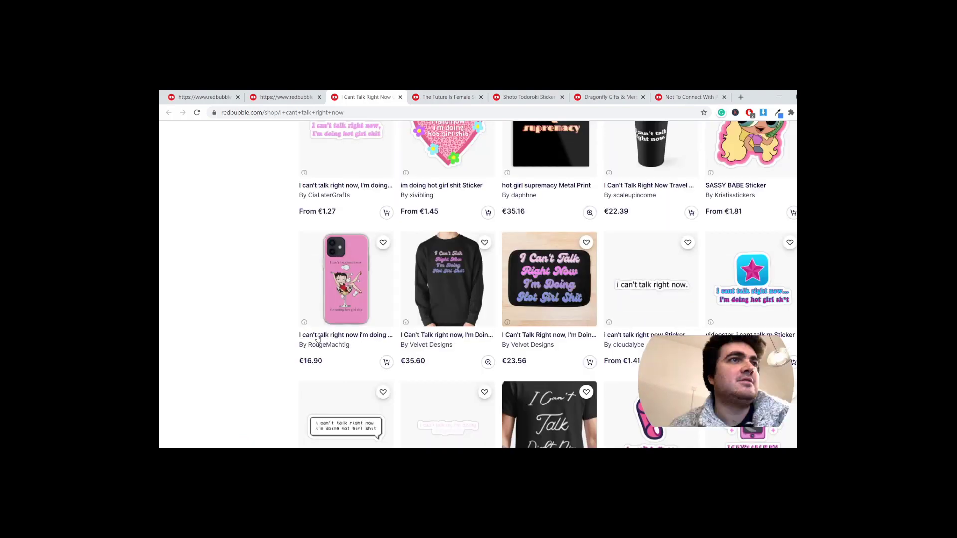
scroll(324, 333, "up", 15)
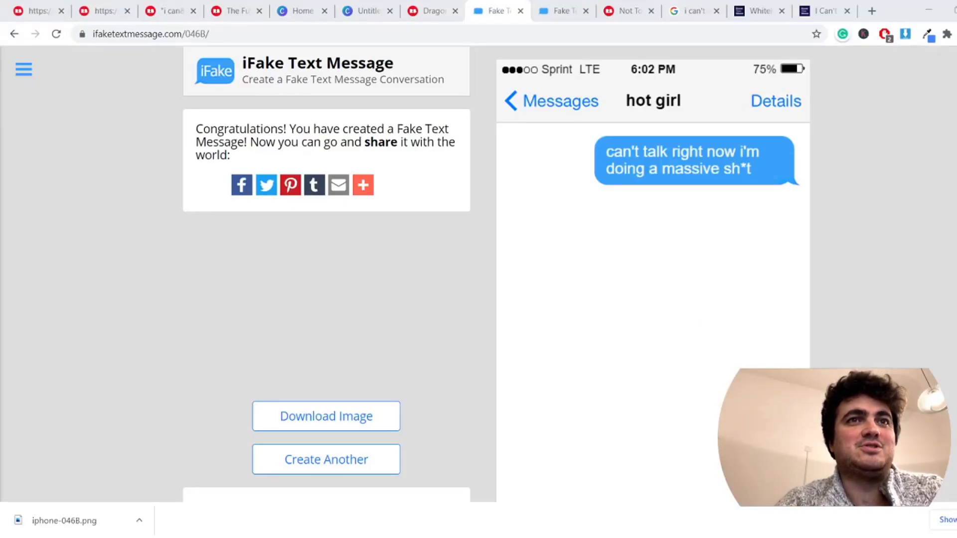
Step: Switch to the 3000 x 3000 px Canva design and delete both the blue speech bubble and the heading text
left_click(410, 6)
left_click(376, 7)
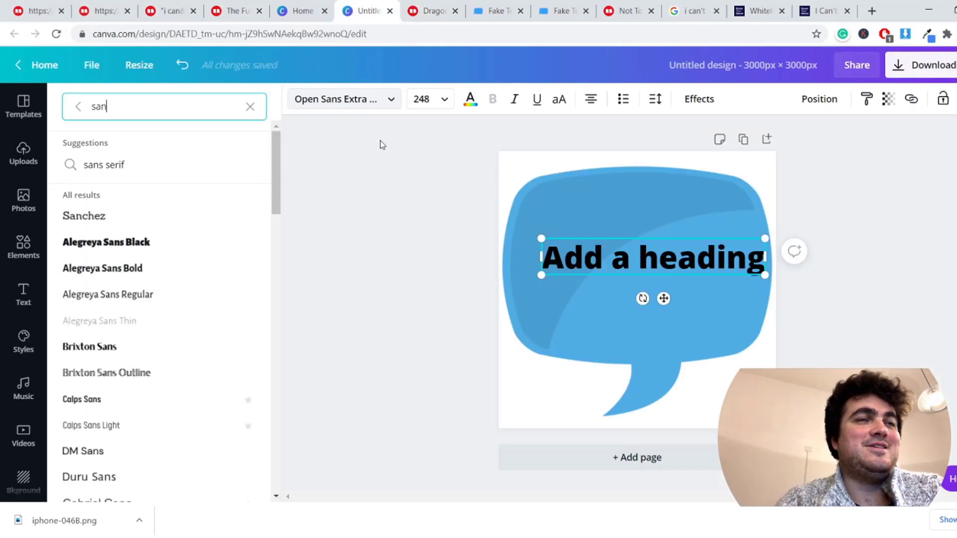
left_click_drag(397, 145, 861, 417)
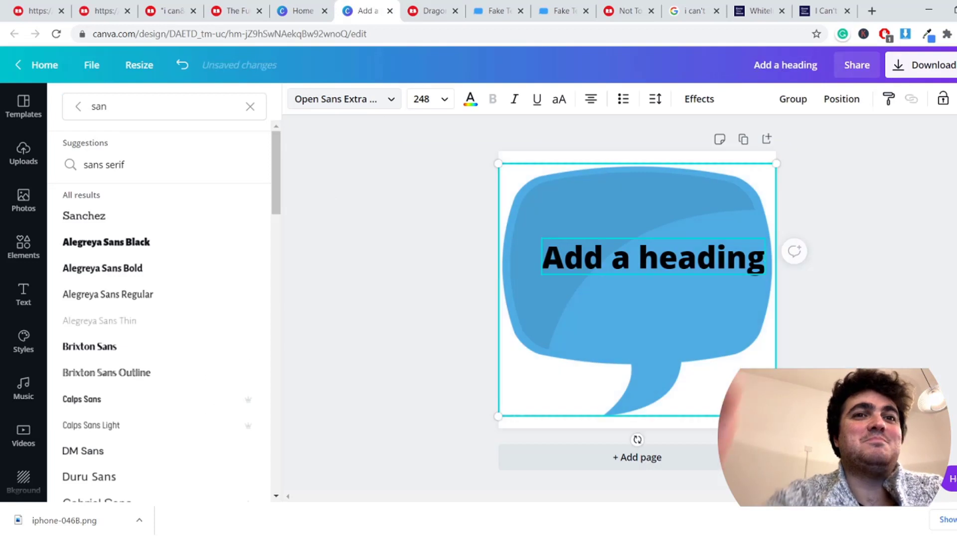
key("Delete")
Step: Upload the fake text message screenshot from the device and place it on the blank page
left_click(22, 152)
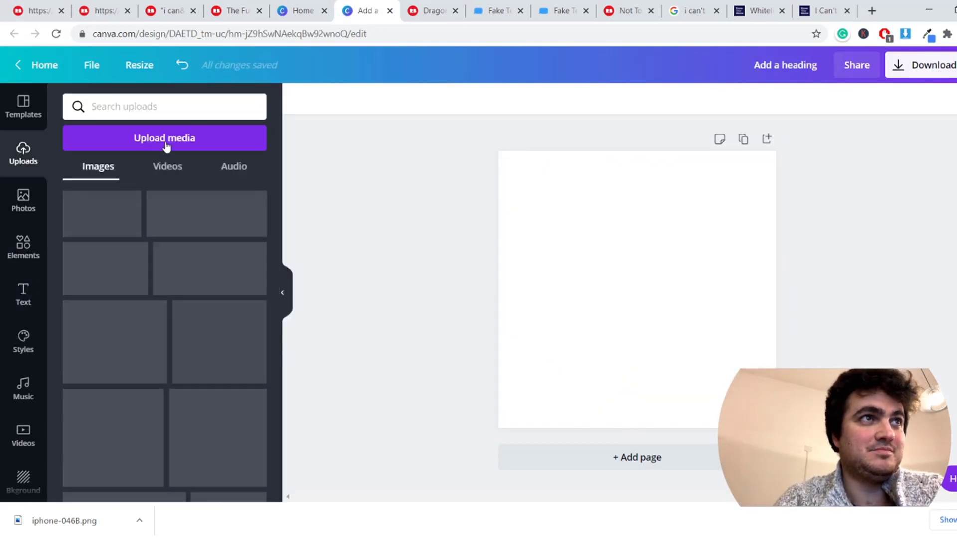
left_click(166, 146)
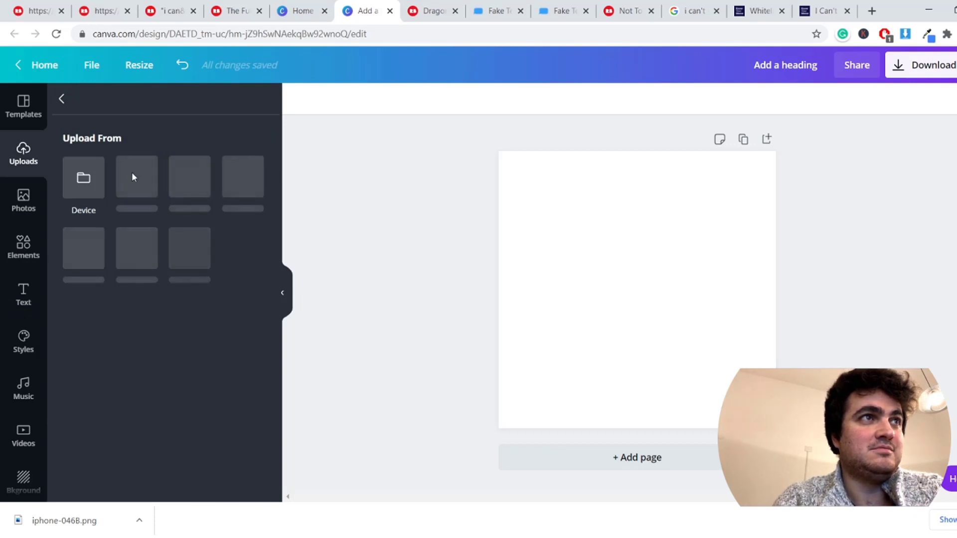
left_click(83, 179)
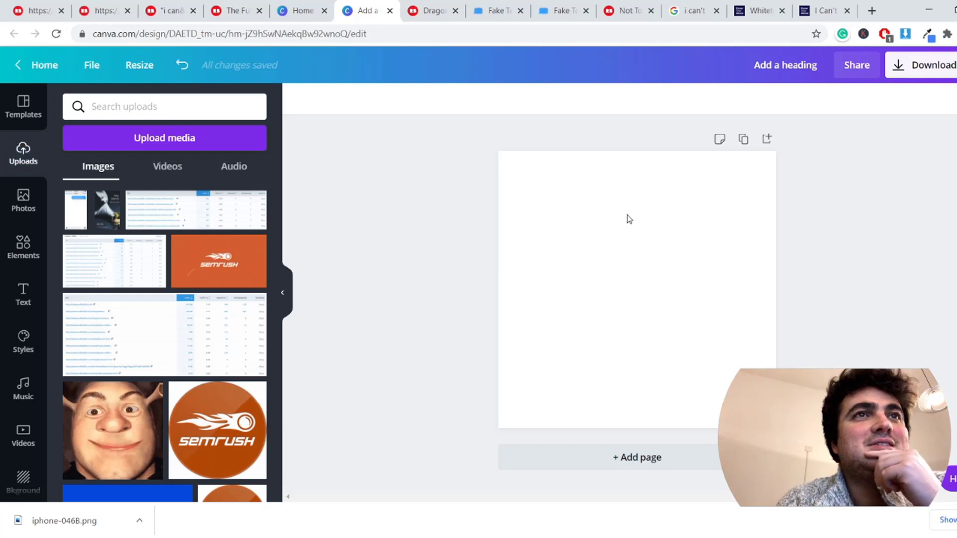
left_click_drag(87, 201, 594, 222)
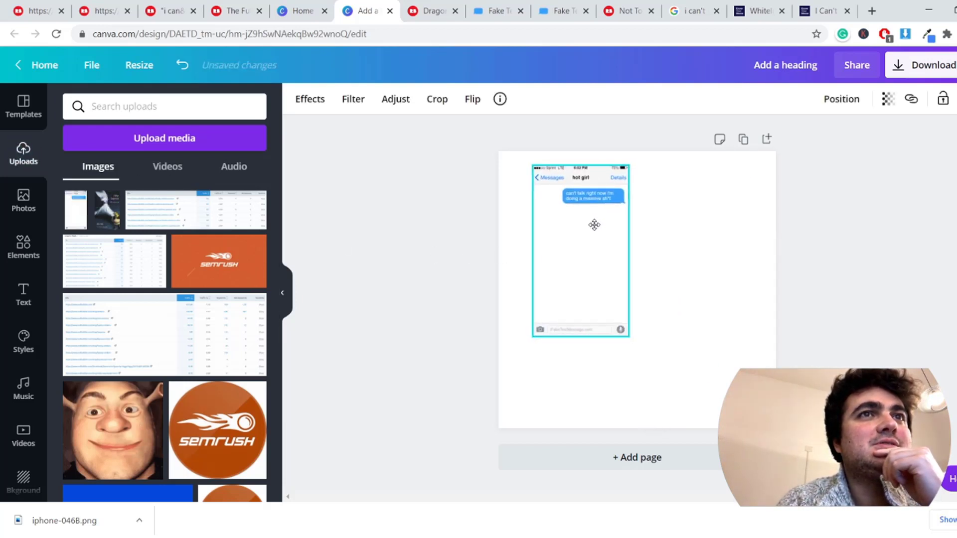
Step: Try to set the message screenshot as the page background
right_click(592, 224)
left_click(648, 481)
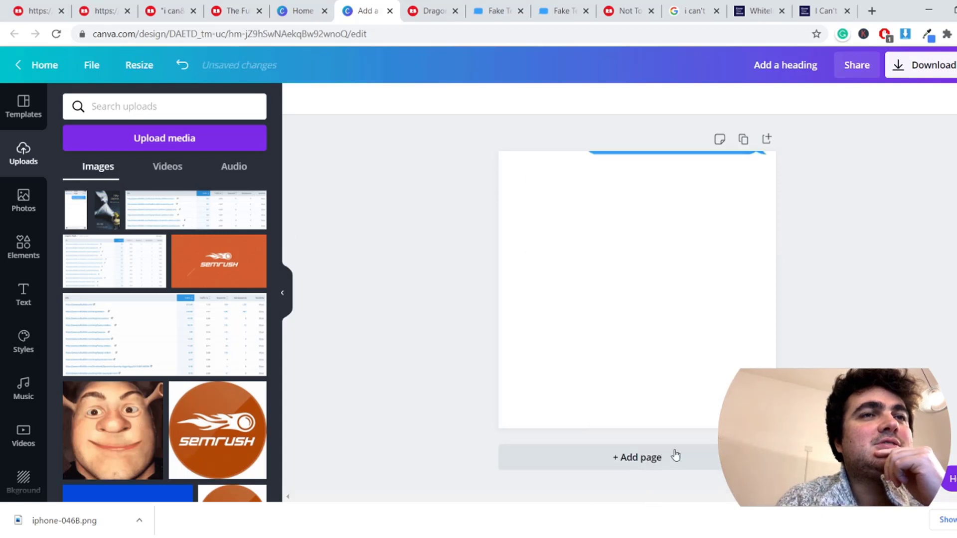
left_click(672, 257)
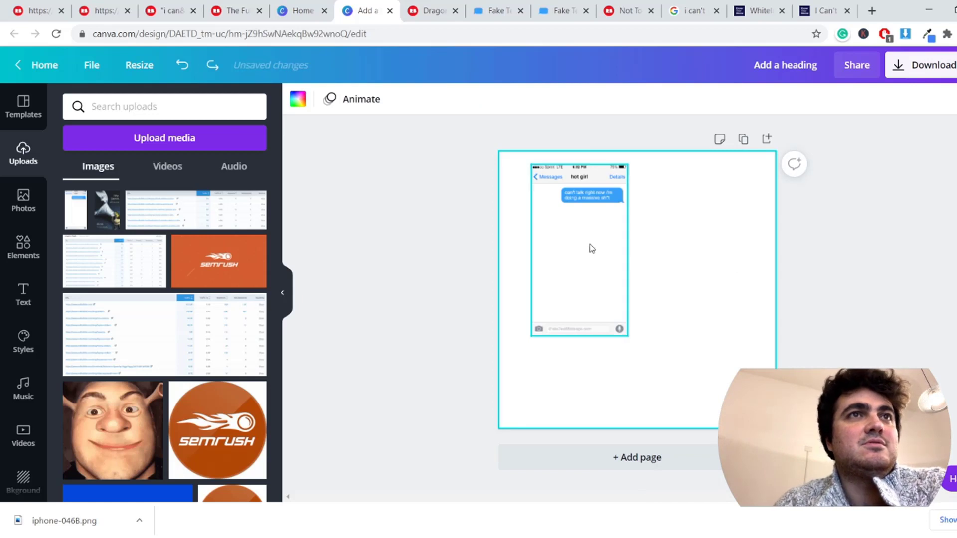
Step: Align the screenshot to the page's top-left corner, enlarge it past the page's bottom edge, and shift it towards the centre
left_click_drag(589, 248, 574, 237)
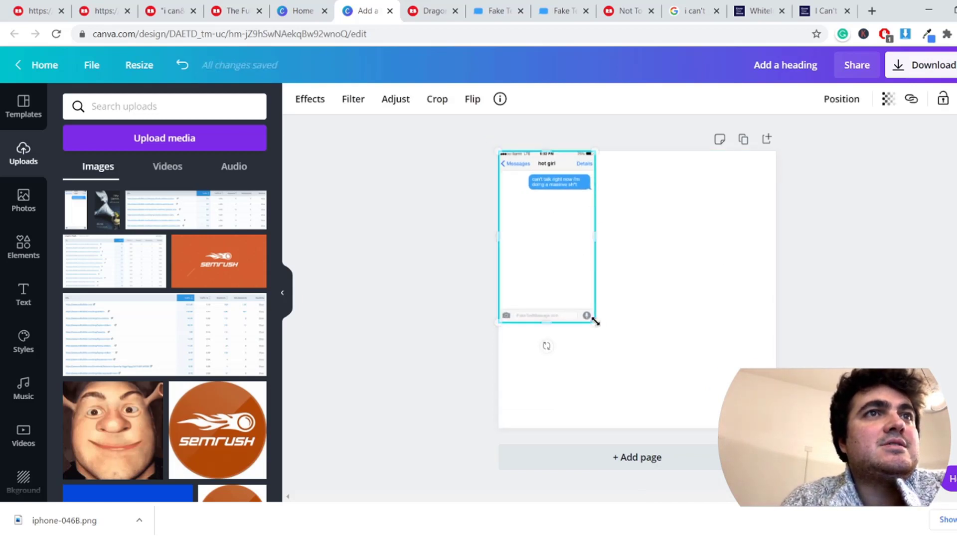
left_click_drag(592, 319, 705, 459)
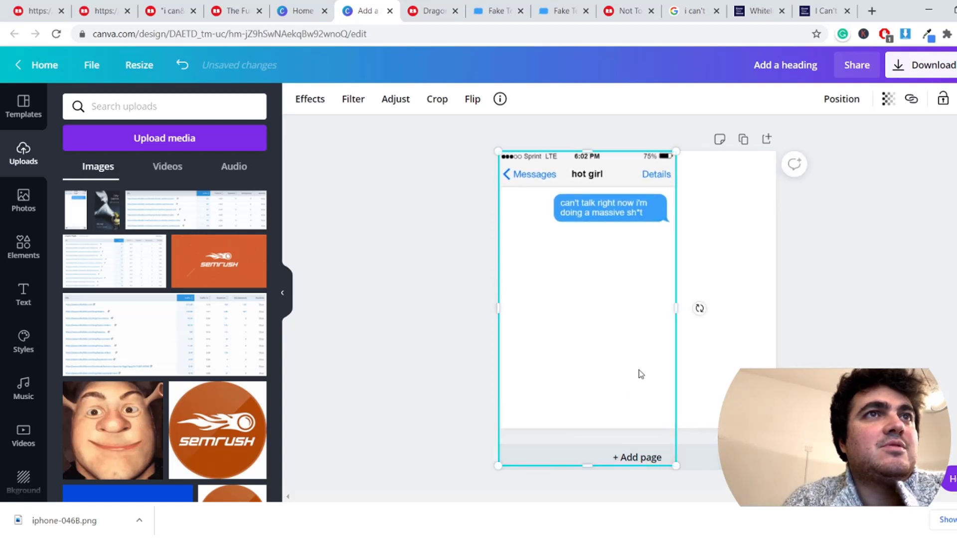
left_click_drag(638, 374, 657, 368)
left_click(858, 302)
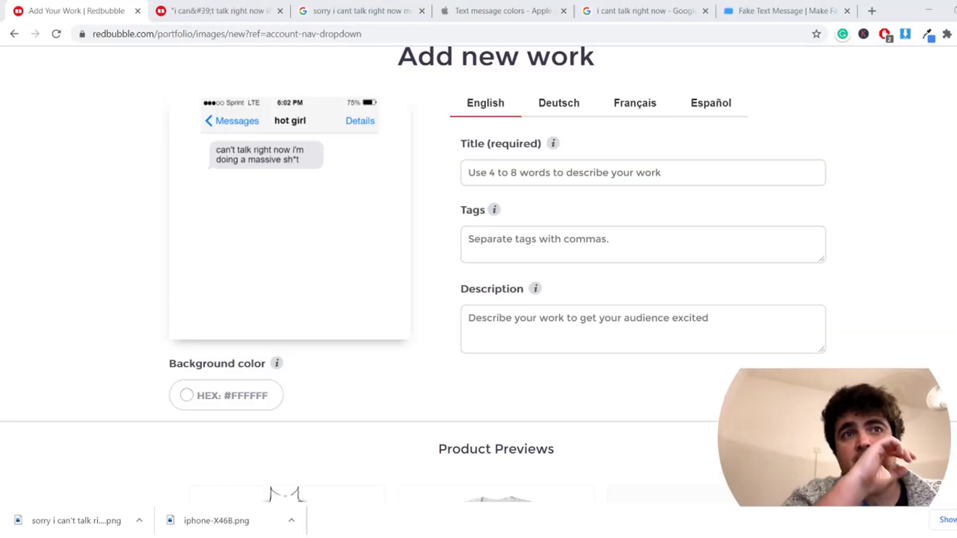
Step: Copy the long-tail keyword list from the Google results for "i cant talk right now"
left_click(209, 9)
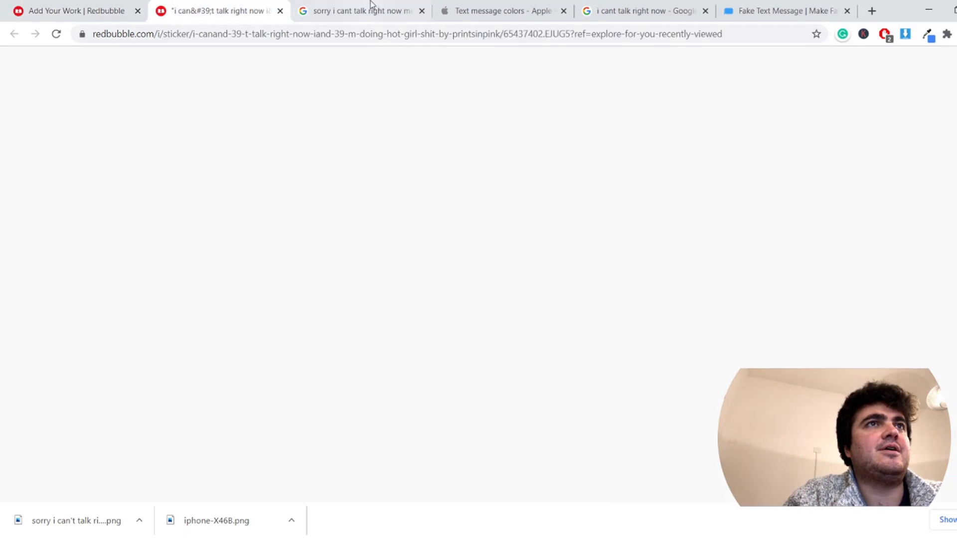
left_click(654, 9)
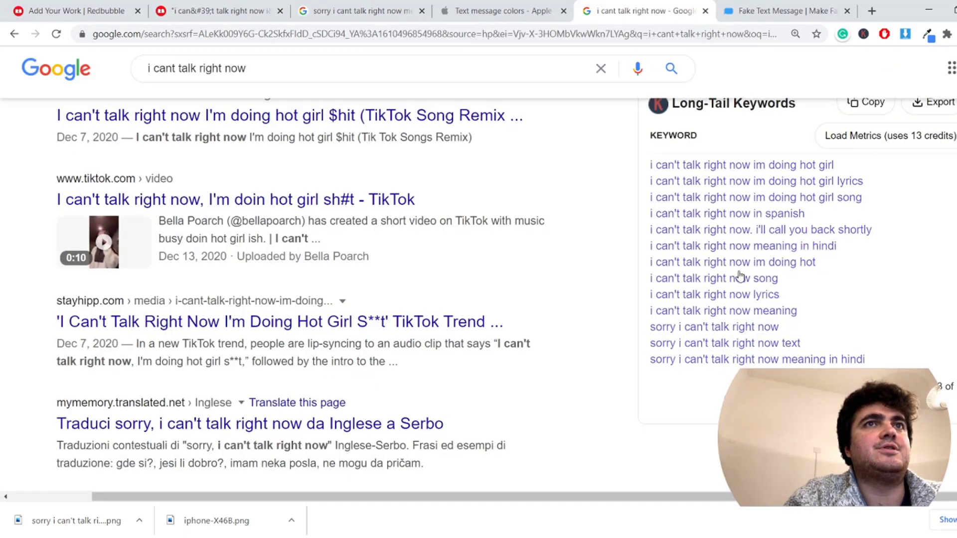
scroll(784, 241, "up", 2)
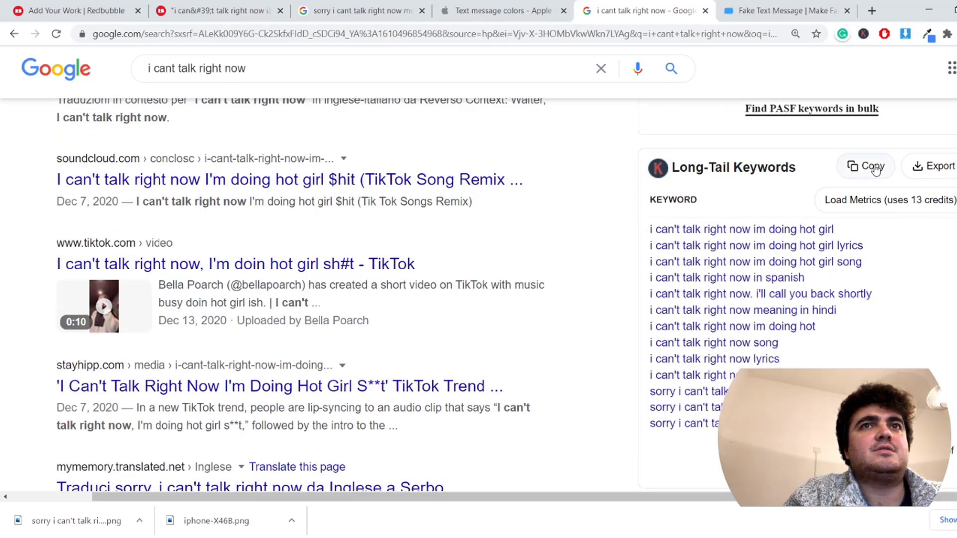
Step: Paste the raw keyword list into the new Redbubble work's tags, and clear the tags
left_click(75, 11)
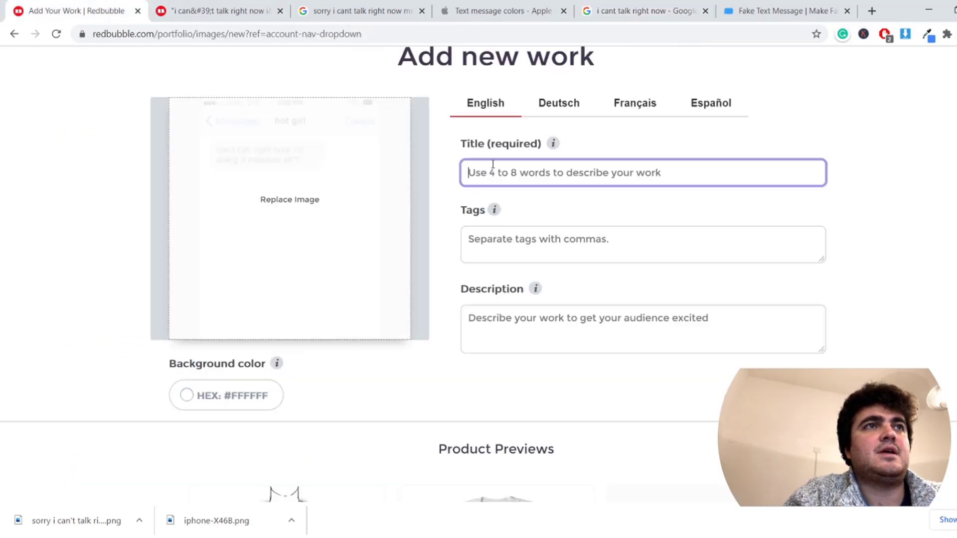
left_click(529, 247)
key("ctrl+v")
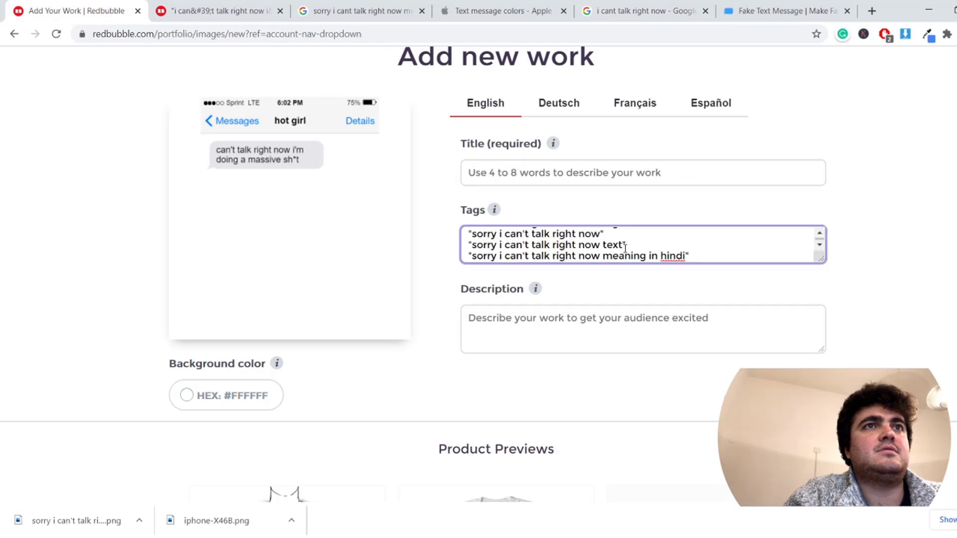
scroll(645, 247, "up", 5)
key("ctrl+a")
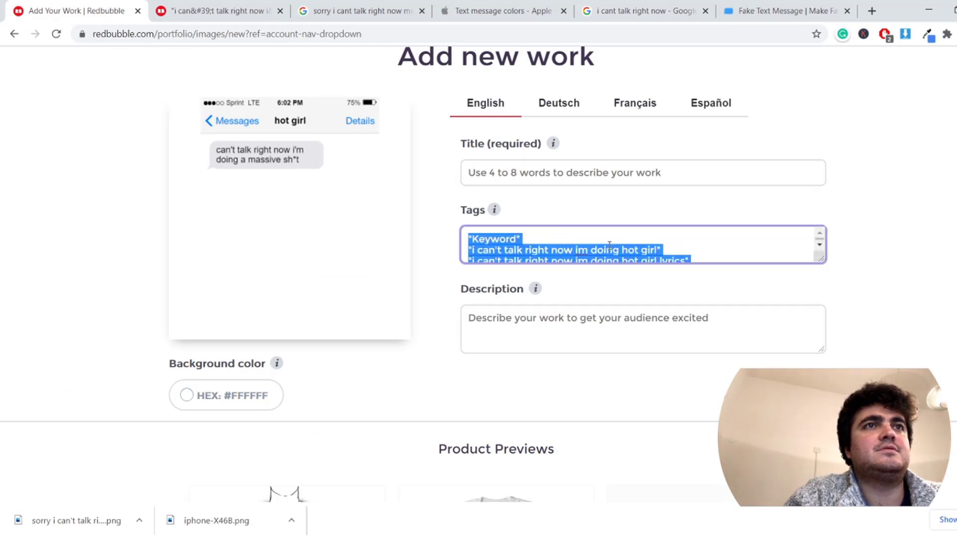
key("BackSpace")
Step: Paste the cleaned, comma-separated keyword list without quotation marks into the work's tags
key("alt+Tab")
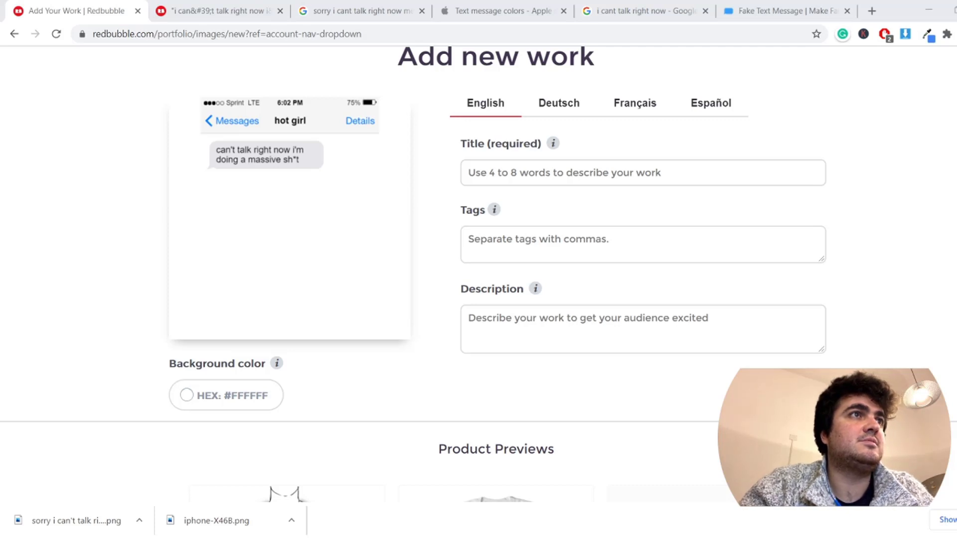
left_click(504, 237)
key("ctrl+v")
key("Return")
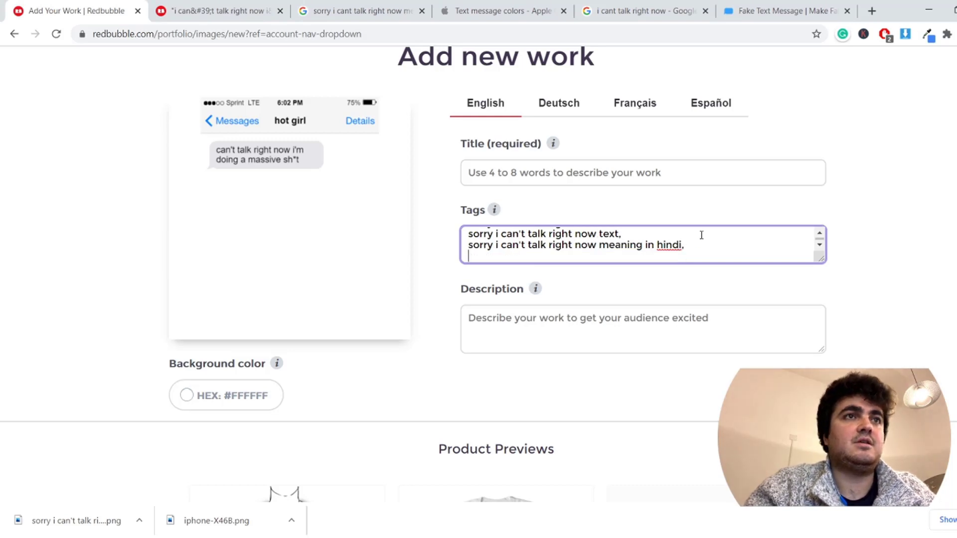
Step: Add the tags "sorry i can't talk right now meme" and "i can't talk right now joke" after the pasted keywords
type("sorry i can't talk")
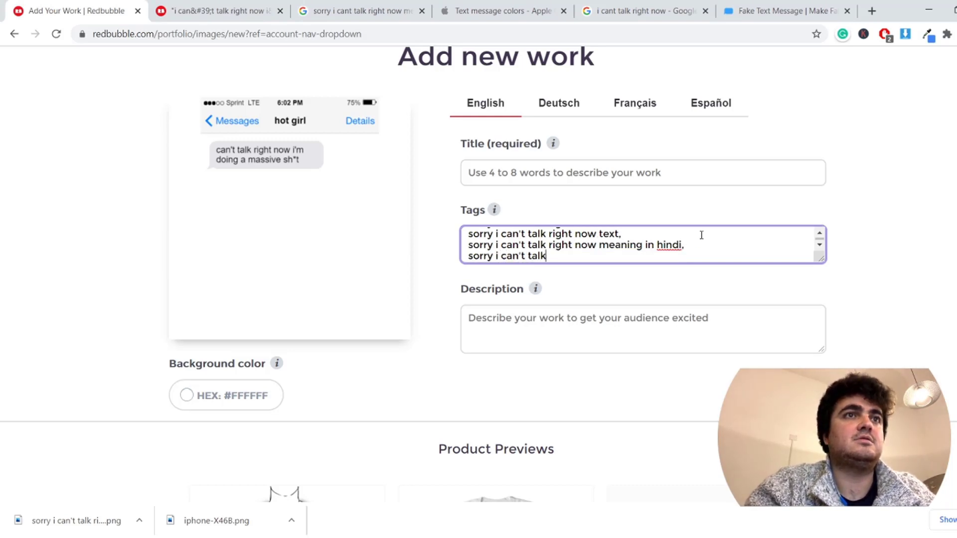
type(" right now m")
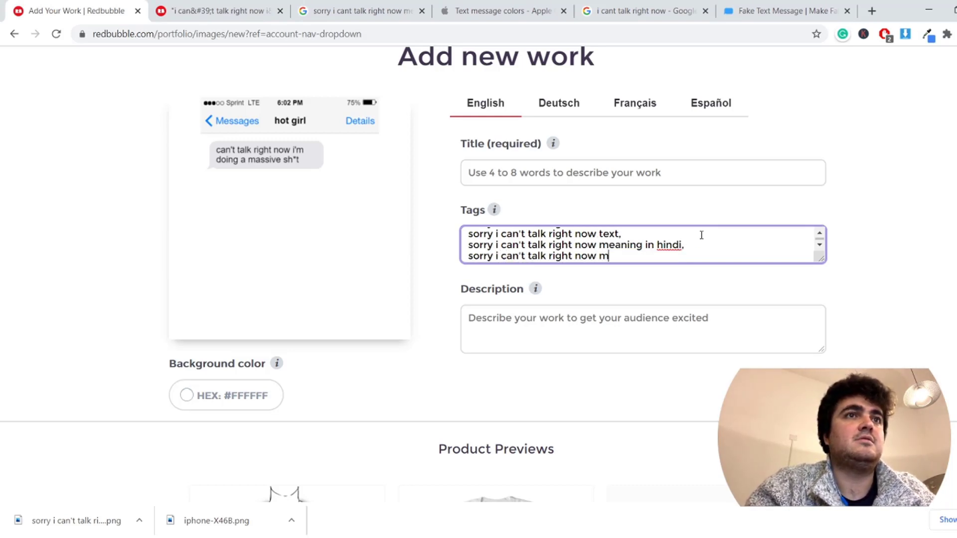
type("eme,")
key("Return")
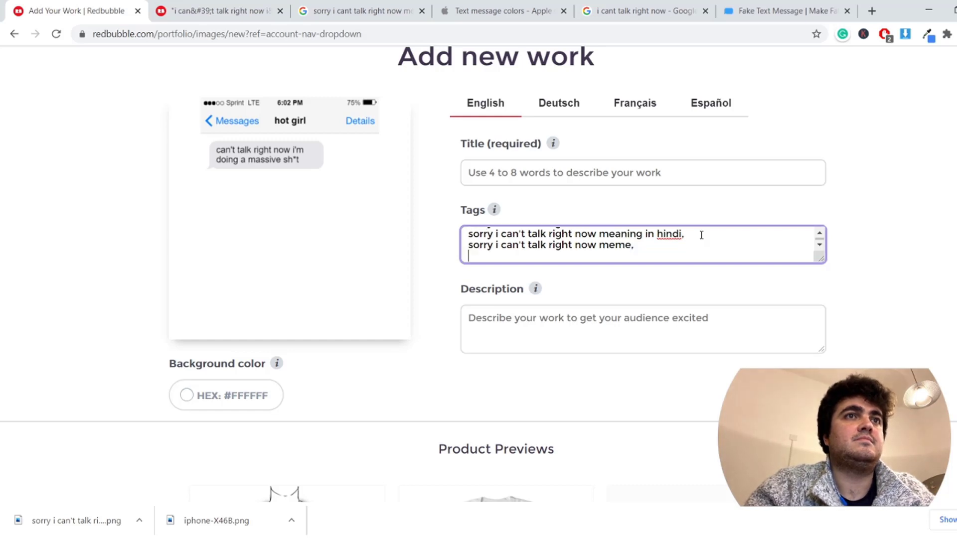
type("i can")
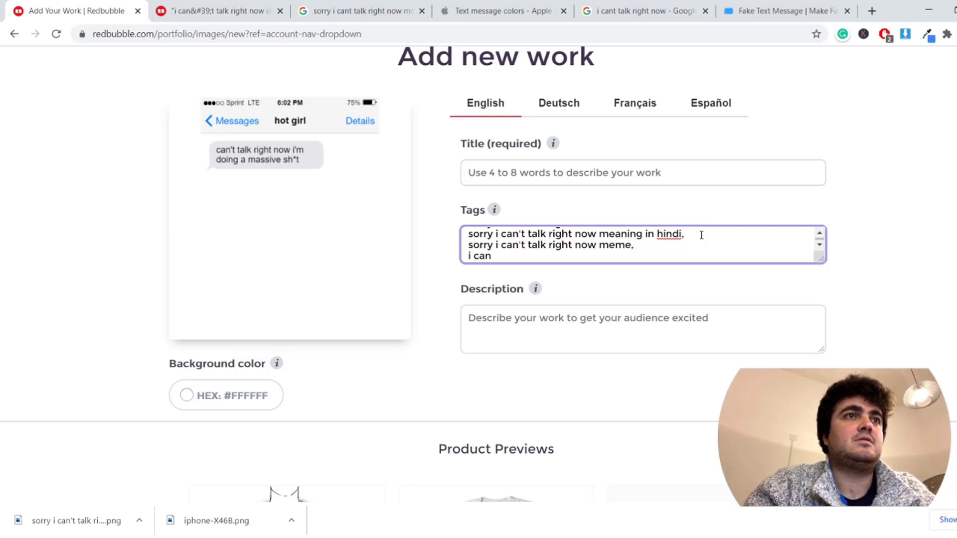
type("'t talk right now")
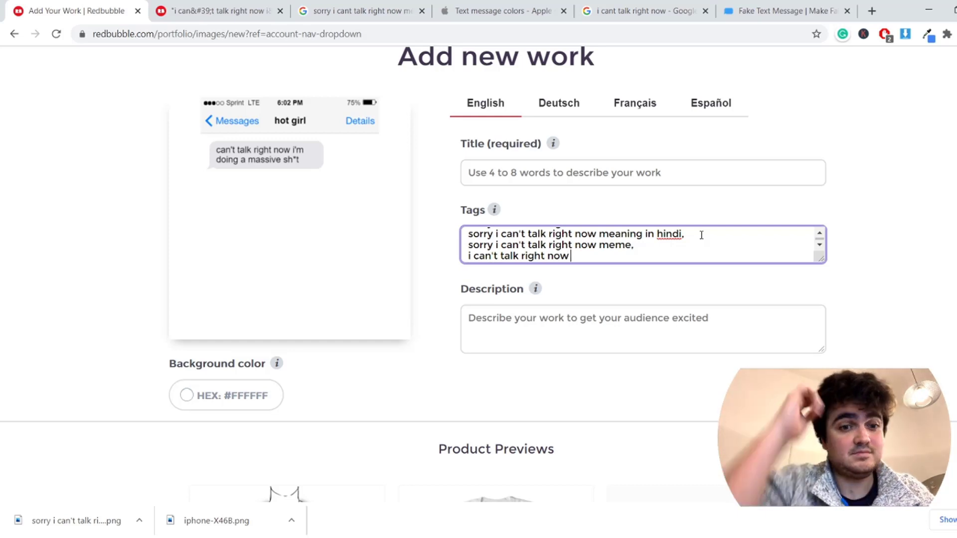
type(" joke,")
Step: Enter the description "a take on the sorry i can't talk right now meme"
left_click(595, 324)
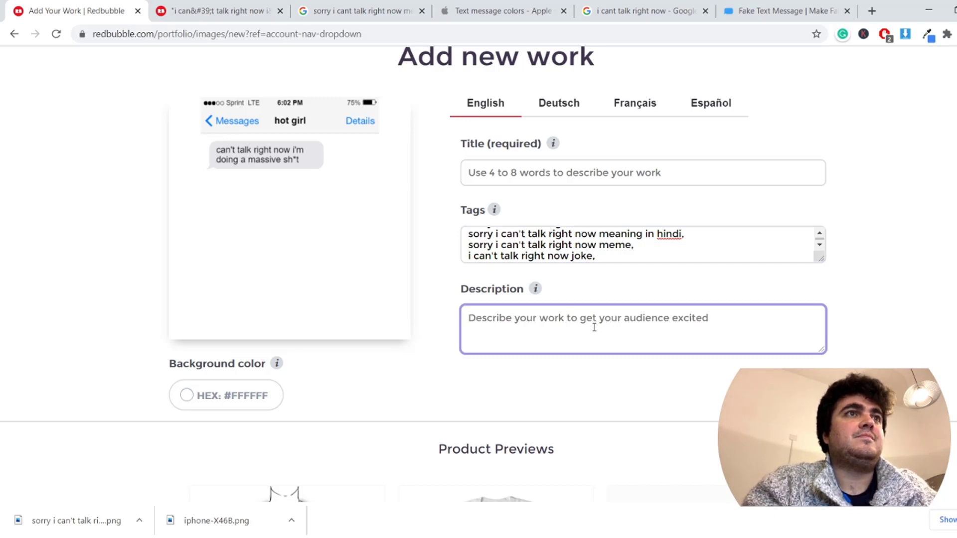
type("a take on the sorry i can't talk right now")
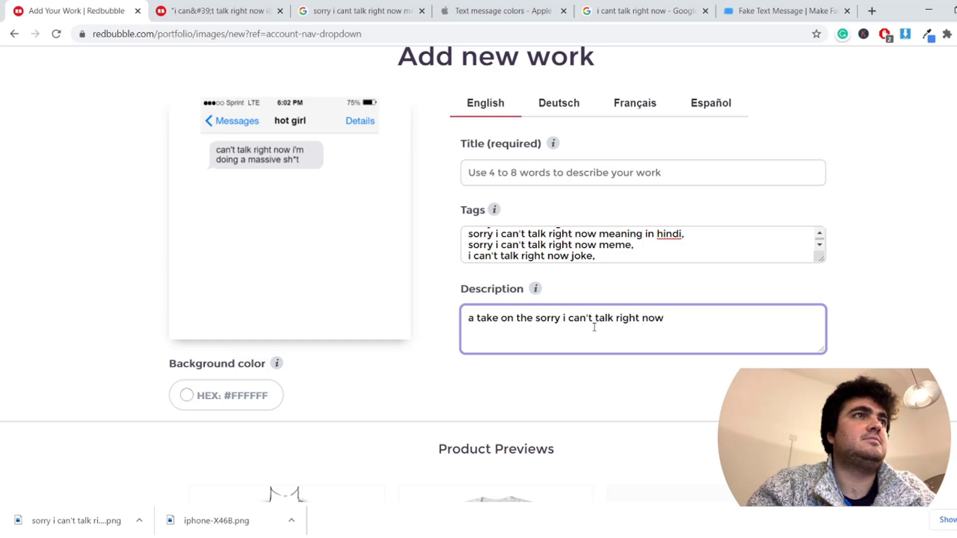
type("meme")
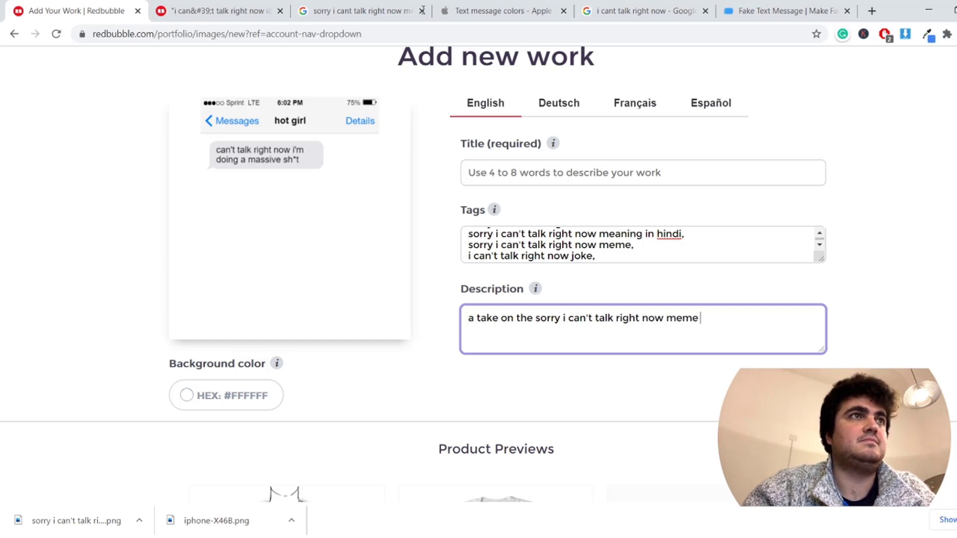
Step: Check the competing sticker's listing title, and title the new work "i can't talk right now i'm doing hot girl shit meme"
left_click(243, 7)
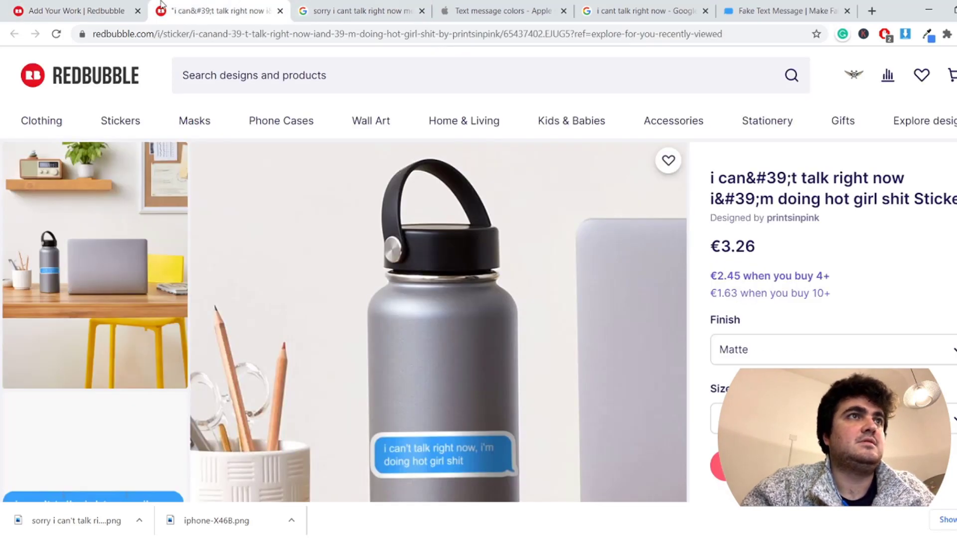
left_click(94, 7)
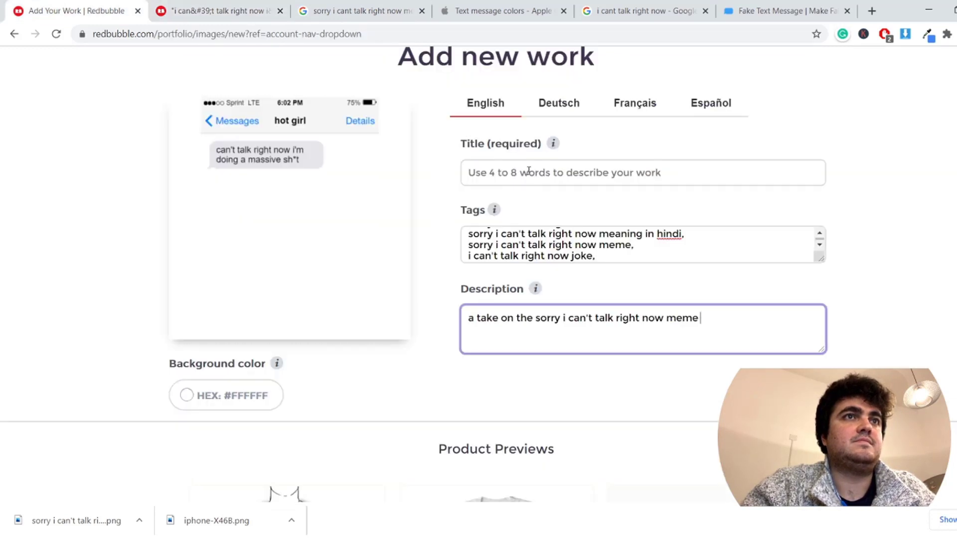
left_click(528, 172)
type("i cant")
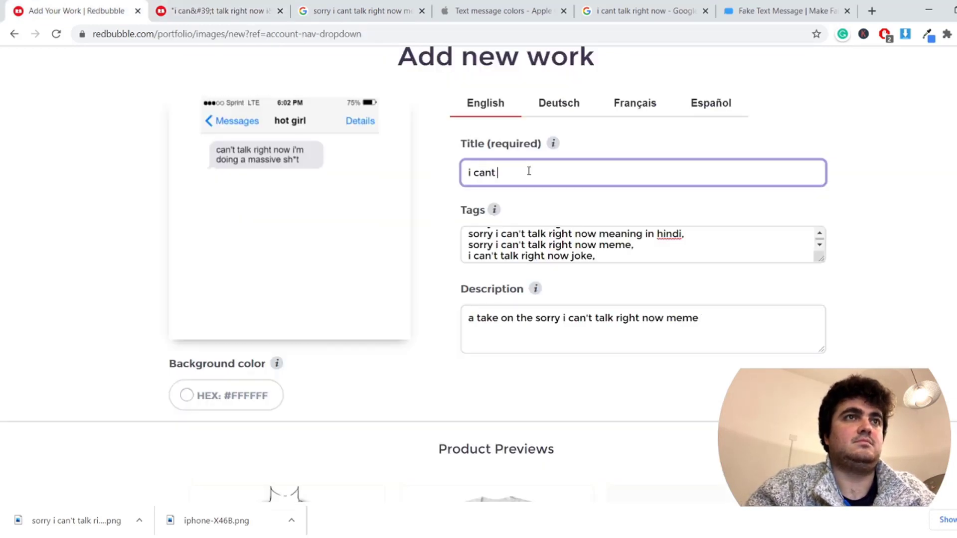
key("BackSpace")
key("BackSpace")
key("BackSpace")
key("BackSpace")
key("BackSpace")
key("BackSpace")
key("BackSpace")
key("BackSpace")
key("BackSpace")
key("BackSpace")
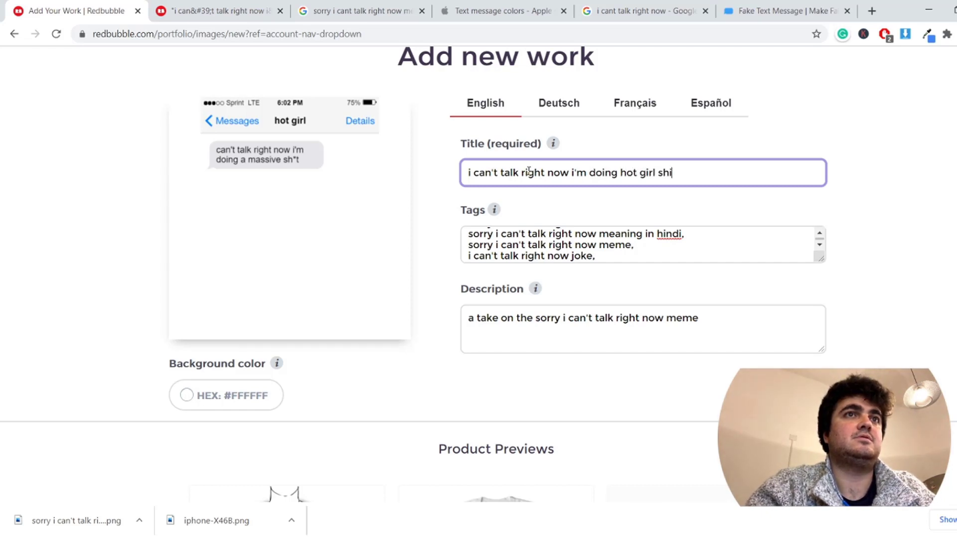
type("meme")
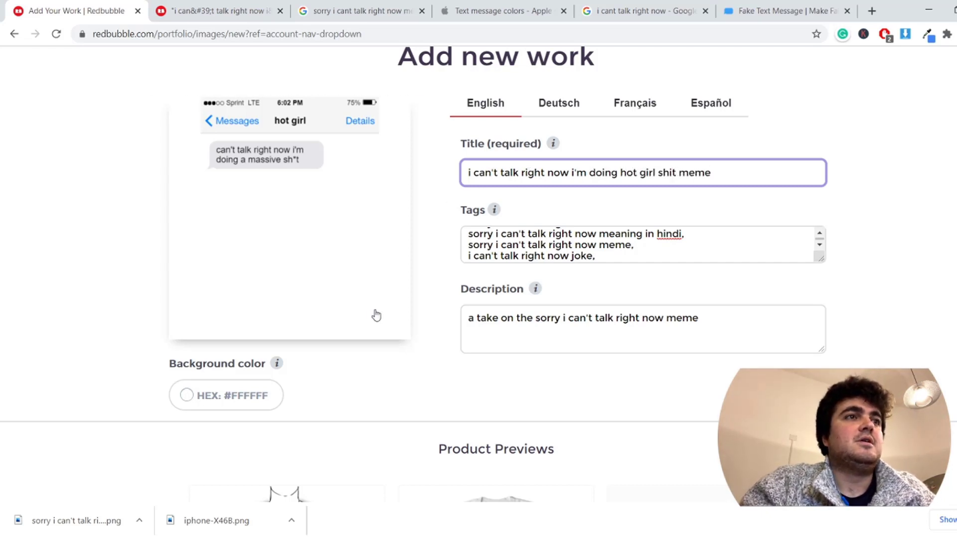
Step: Enlarge the design on the Standard Print Clothing T-shirt to the maximum size
scroll(374, 314, "down", 5)
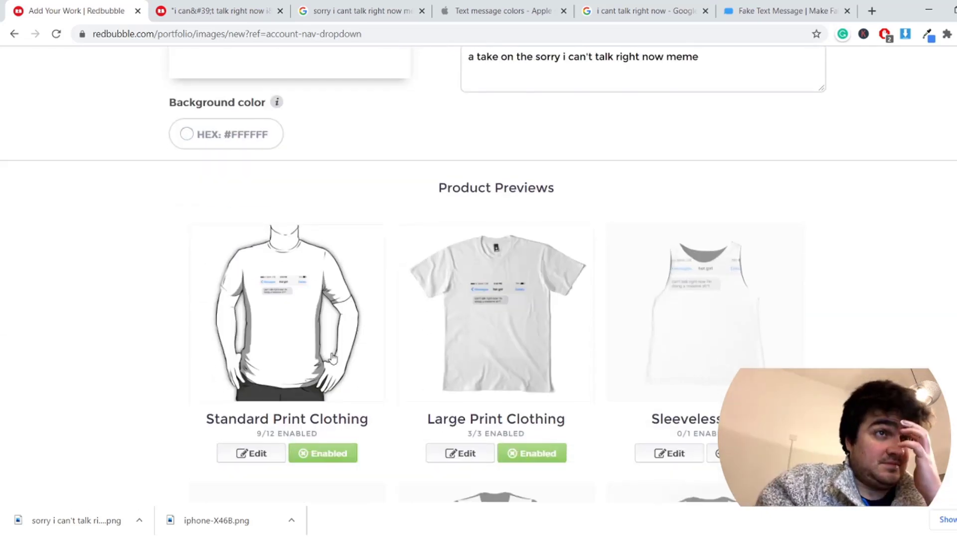
left_click(259, 454)
scroll(399, 353, "down", 1)
scroll(419, 347, "down", 5)
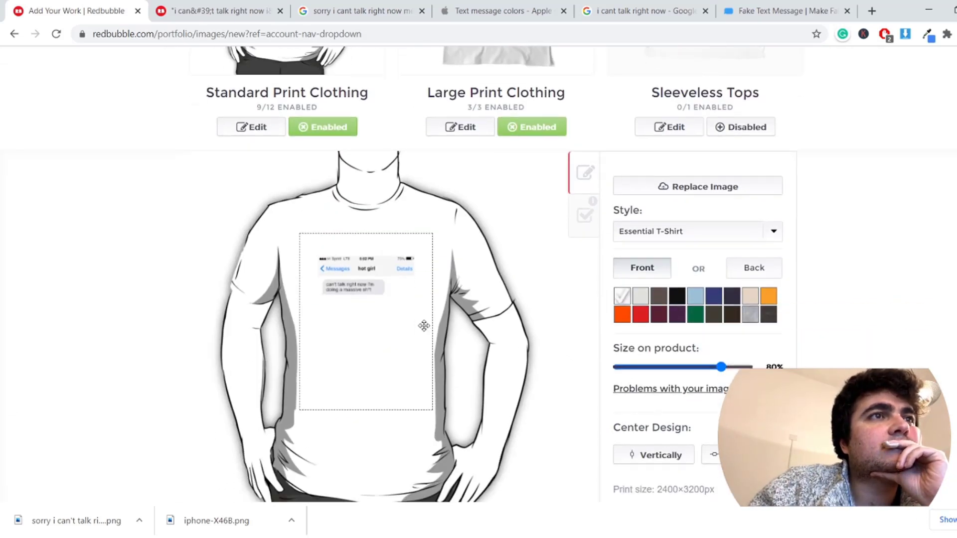
scroll(424, 326, "up", 3)
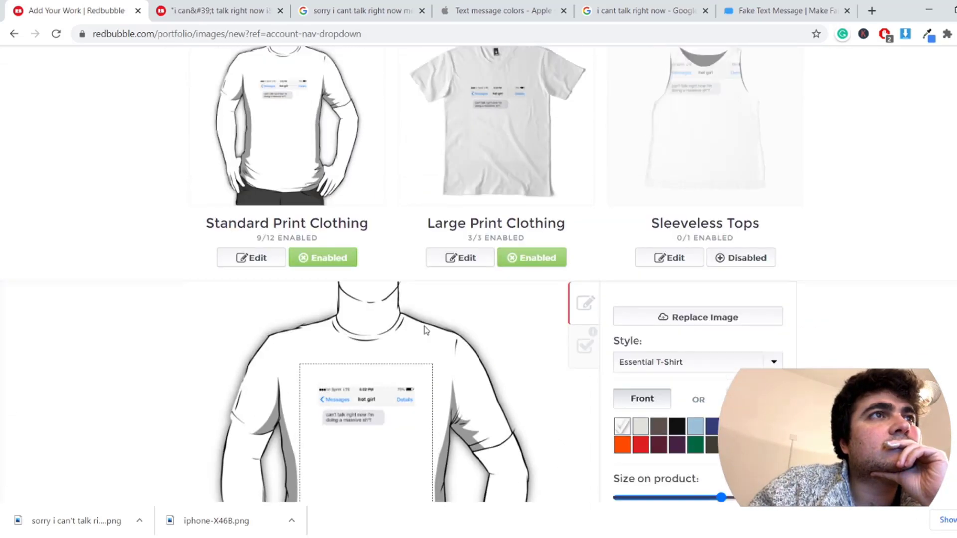
scroll(568, 387, "down", 3)
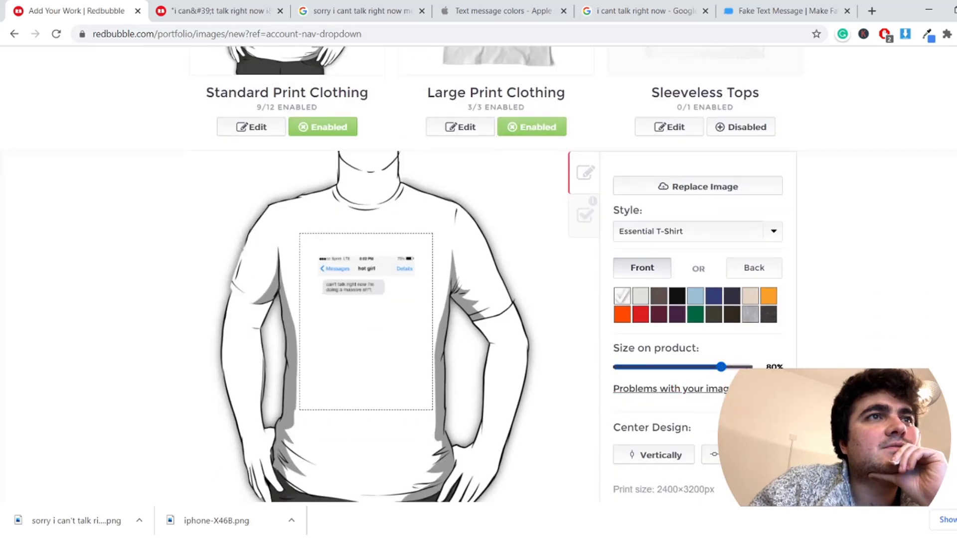
left_click_drag(721, 367, 750, 367)
scroll(451, 327, "up", 5)
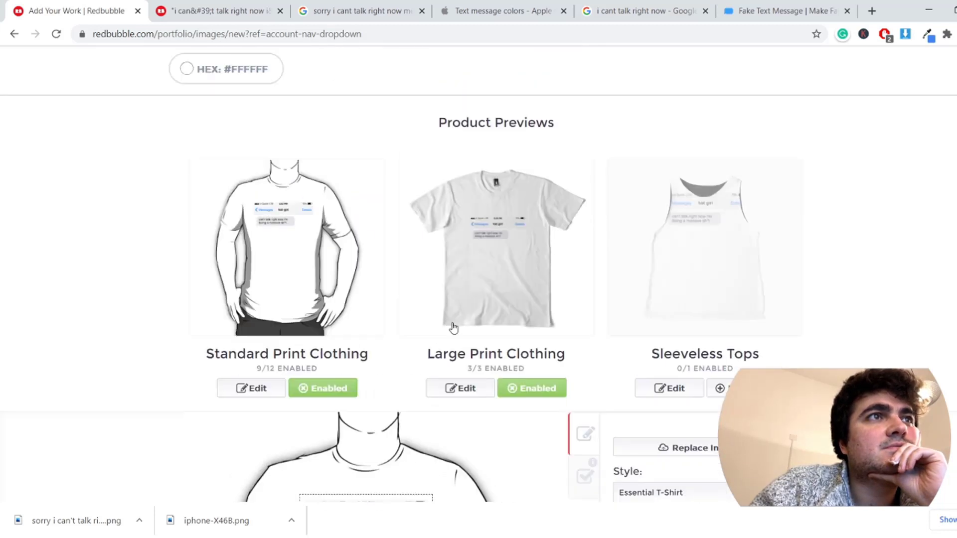
Step: Scale the design on Large Print Clothing to 100% and check it in the product preview
left_click(480, 390)
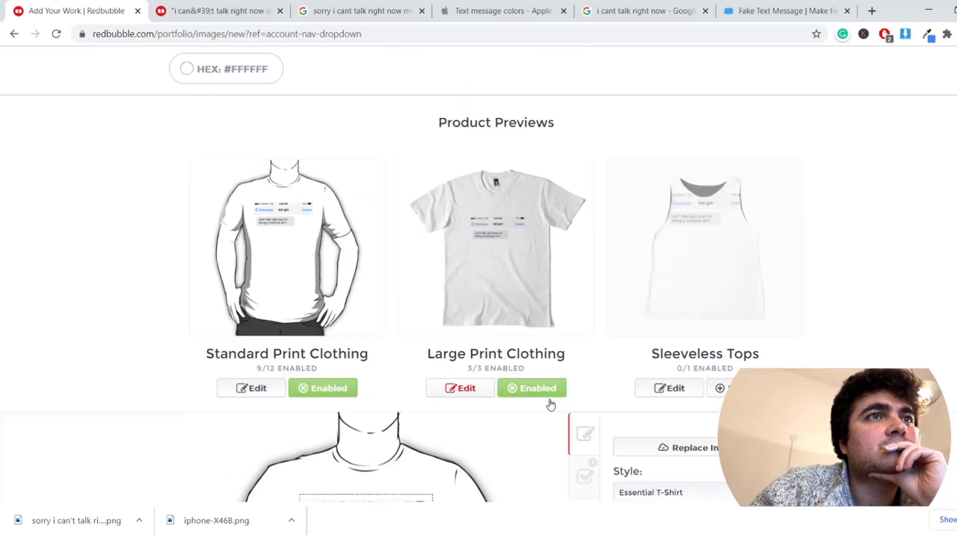
scroll(548, 403, "down", 4)
scroll(548, 397, "down", 3)
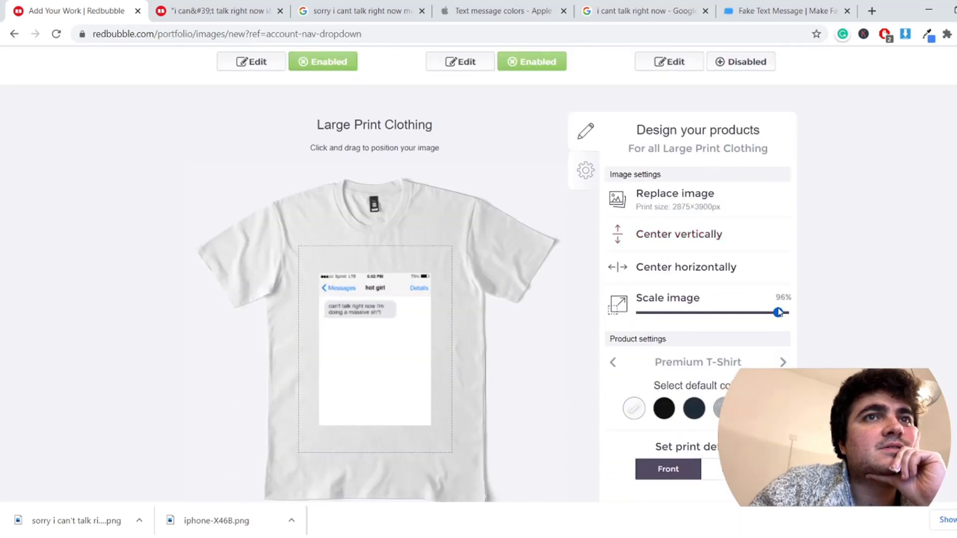
left_click_drag(779, 312, 812, 315)
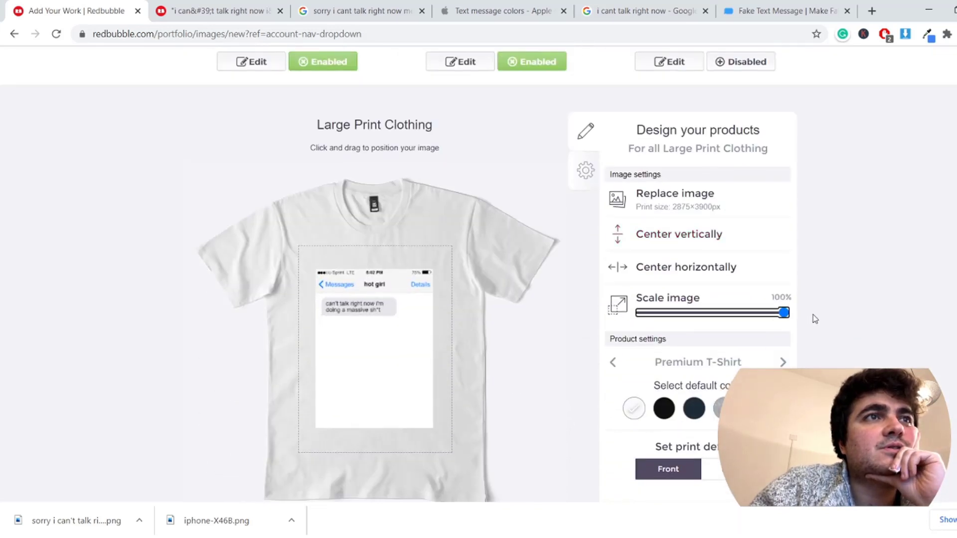
scroll(793, 322, "up", 5)
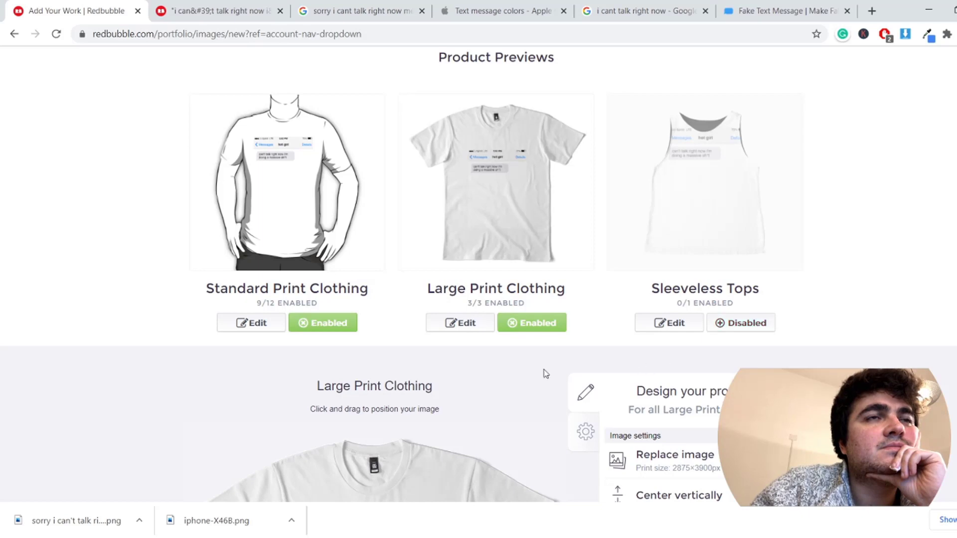
scroll(449, 394, "down", 4)
scroll(406, 406, "up", 4)
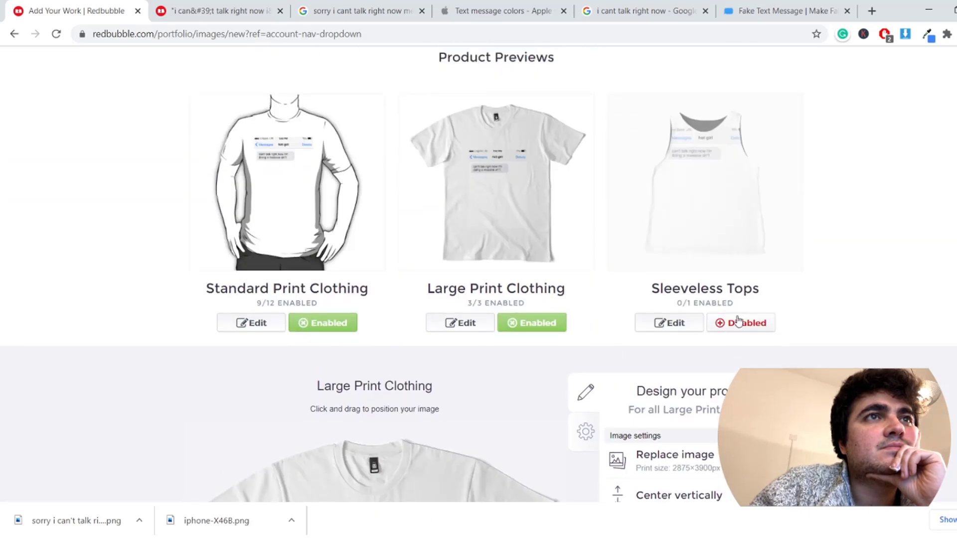
Step: Set the markup of the Transparent Sticker, Glossy Sticker and Magnet to 50% in the Stickers & Magnets product setup
scroll(690, 334, "down", 1)
scroll(690, 334, "down", 15)
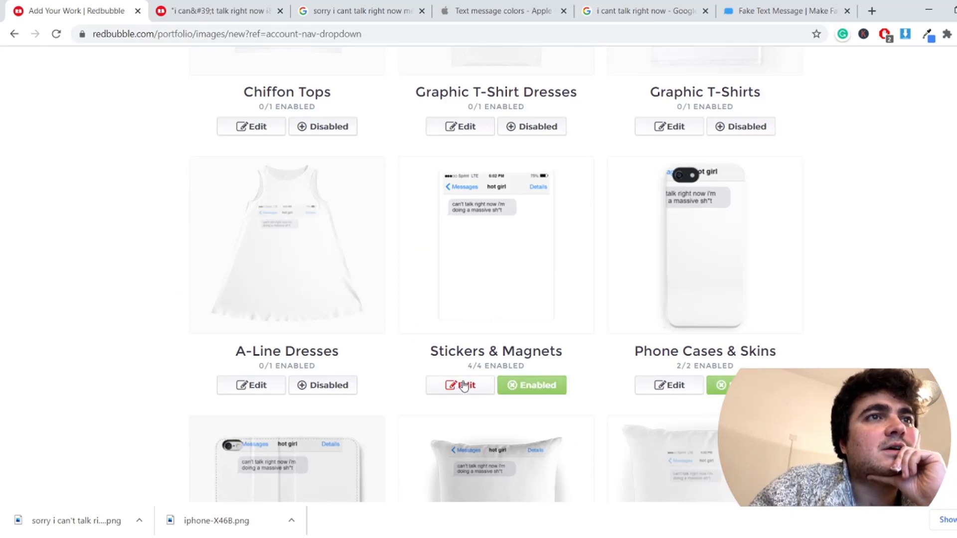
left_click(468, 390)
scroll(636, 413, "down", 3)
left_click(586, 298)
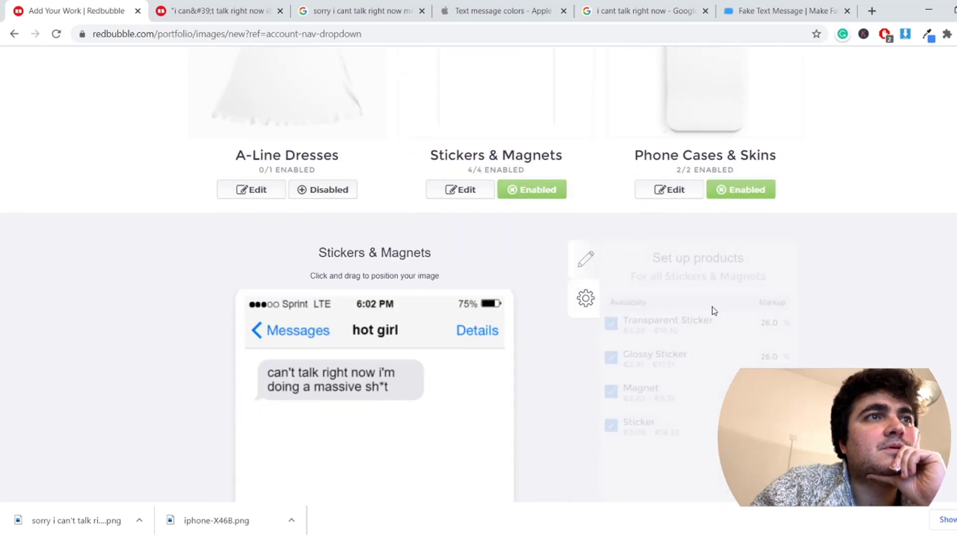
left_click_drag(780, 322, 729, 317)
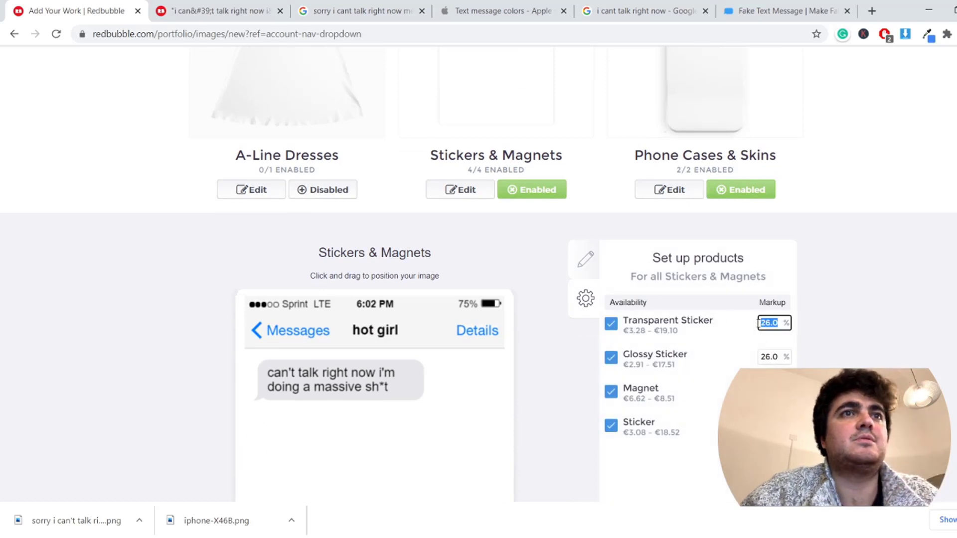
type("50")
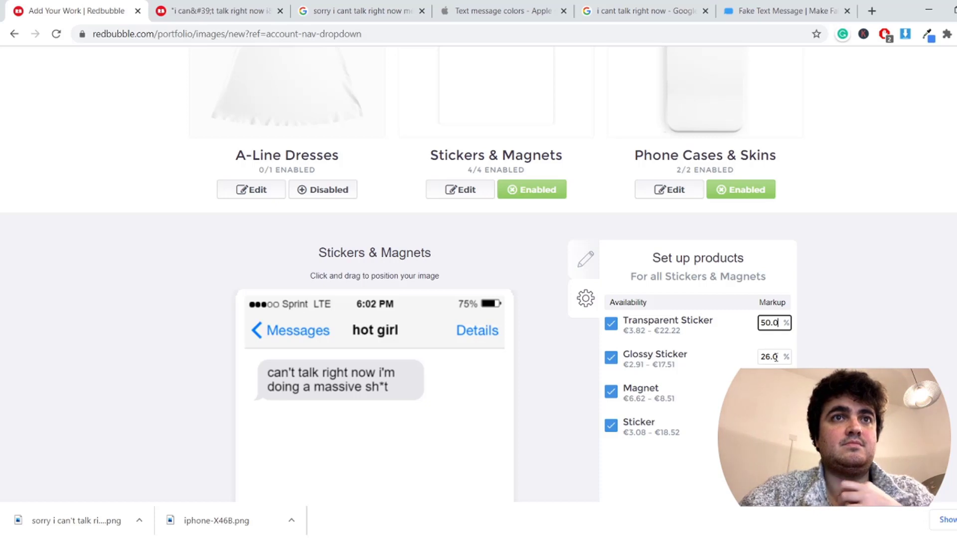
left_click_drag(776, 357, 614, 349)
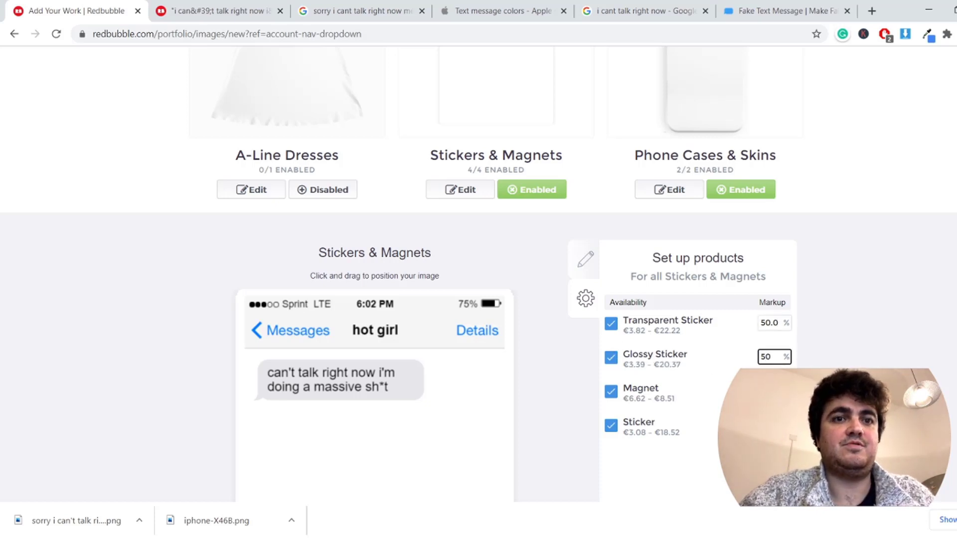
left_click(681, 381)
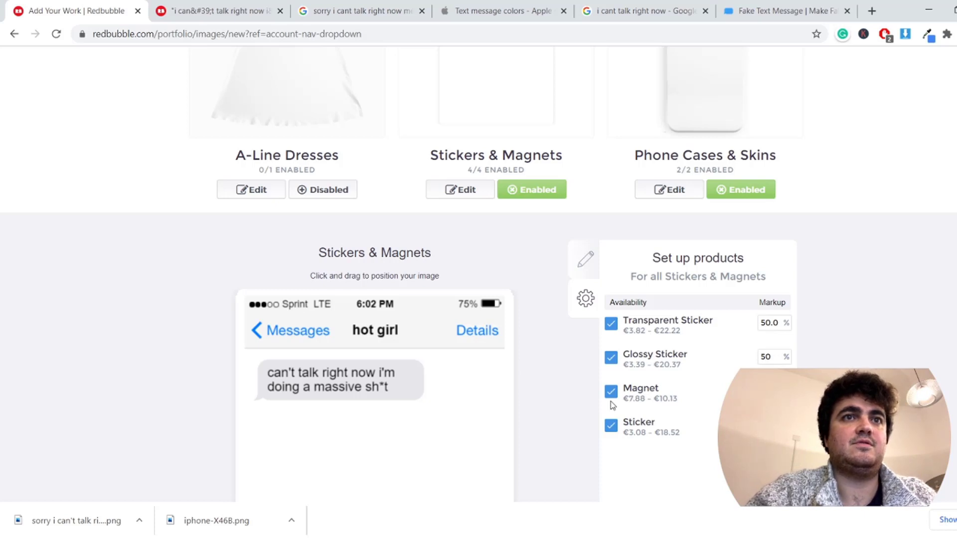
Step: Open Phone Cases & Skins for editing and reduce the design's scale to 31%
scroll(633, 248, "up", 4)
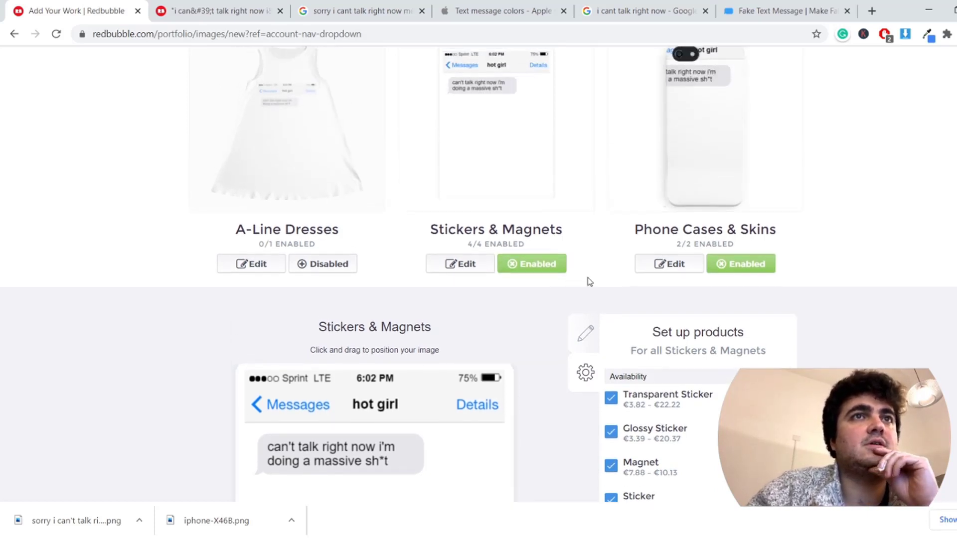
left_click(678, 387)
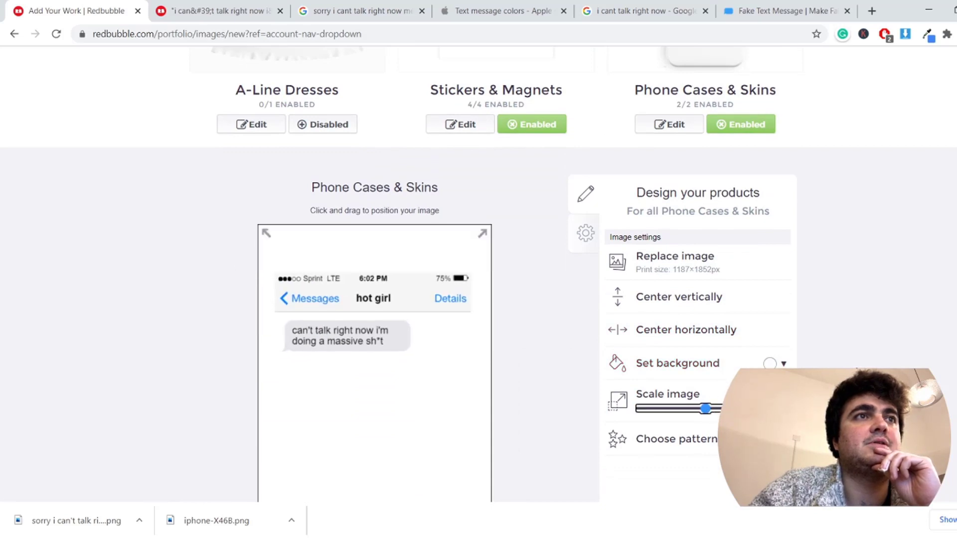
scroll(708, 413, "up", 5)
scroll(708, 414, "down", 5)
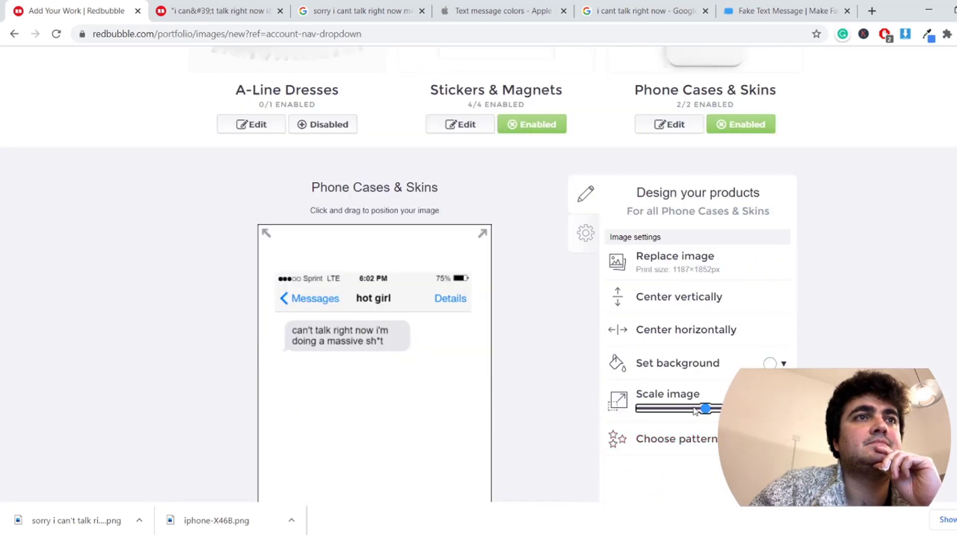
left_click_drag(707, 409, 685, 409)
Step: Position the phone case design centrally, with the message bubble just below the middle of the case, and apply the changes
left_click_drag(326, 283, 307, 241)
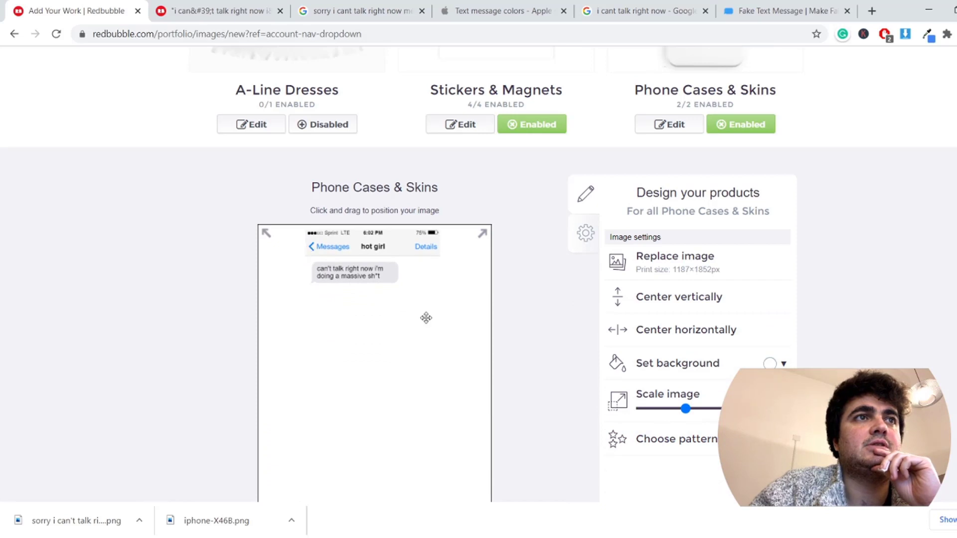
scroll(425, 318, "up", 5)
scroll(427, 344, "down", 6)
left_click_drag(373, 229, 367, 389)
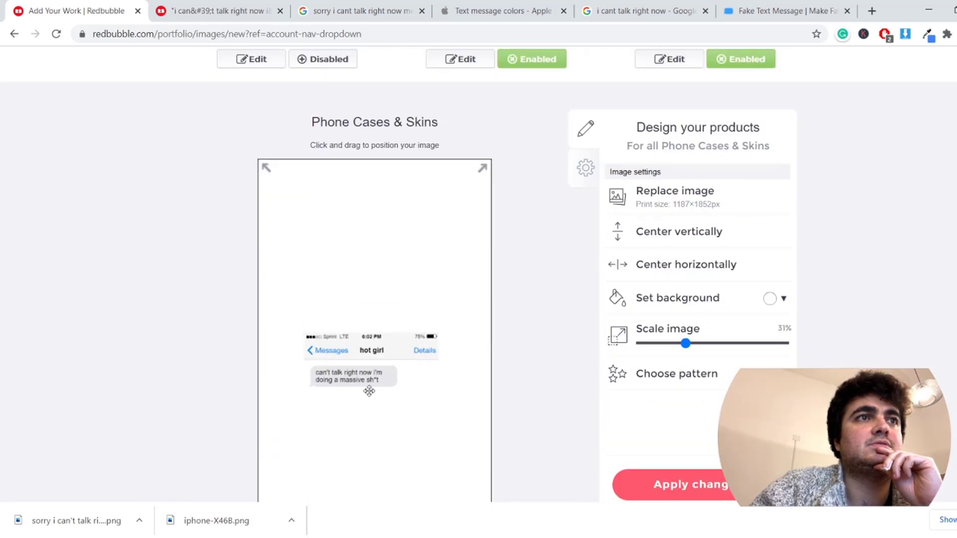
scroll(368, 388, "down", 4)
left_click_drag(364, 176, 367, 179)
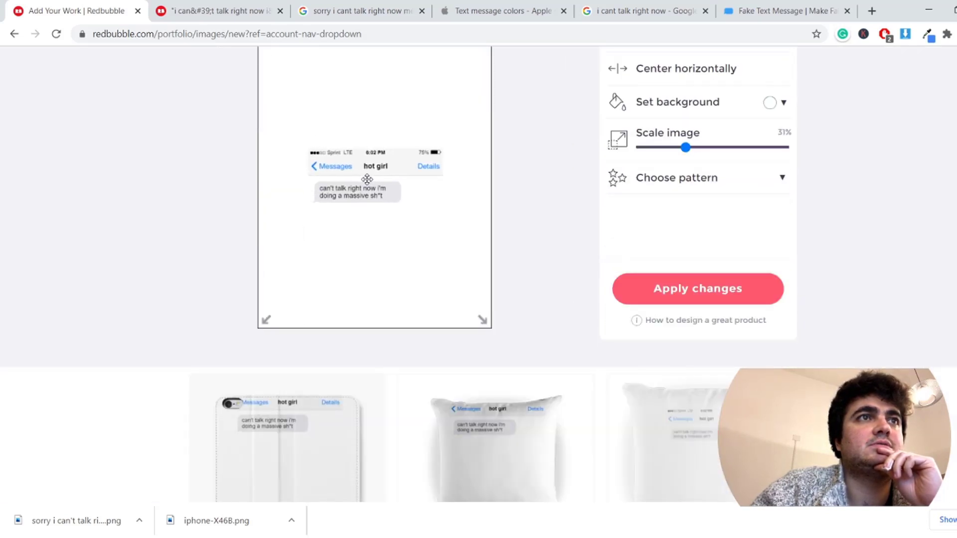
scroll(798, 205, "up", 1)
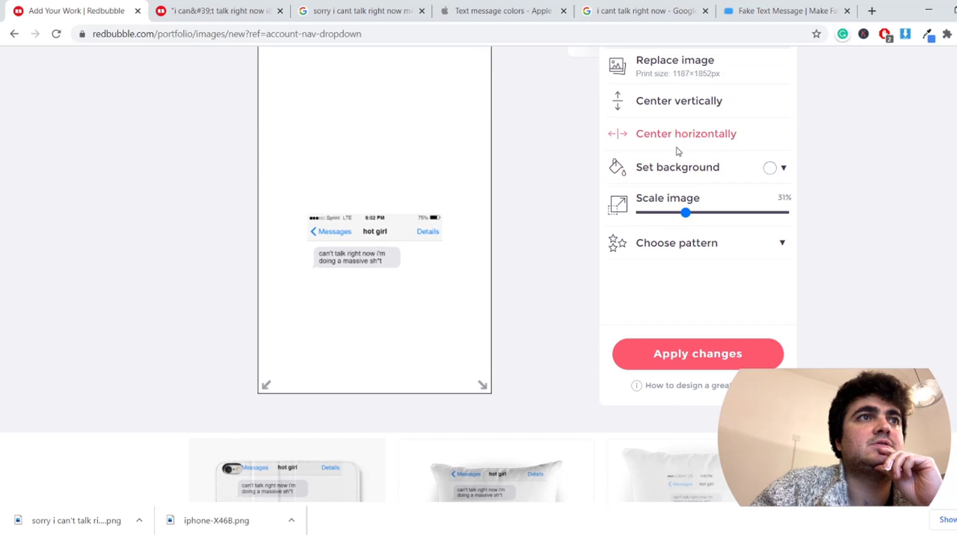
scroll(698, 368, "down", 1)
left_click(698, 333)
Step: Reduce the Phone Wallets design to 34% scale, move it to the upper right of the print area and check the preview
scroll(687, 337, "down", 2)
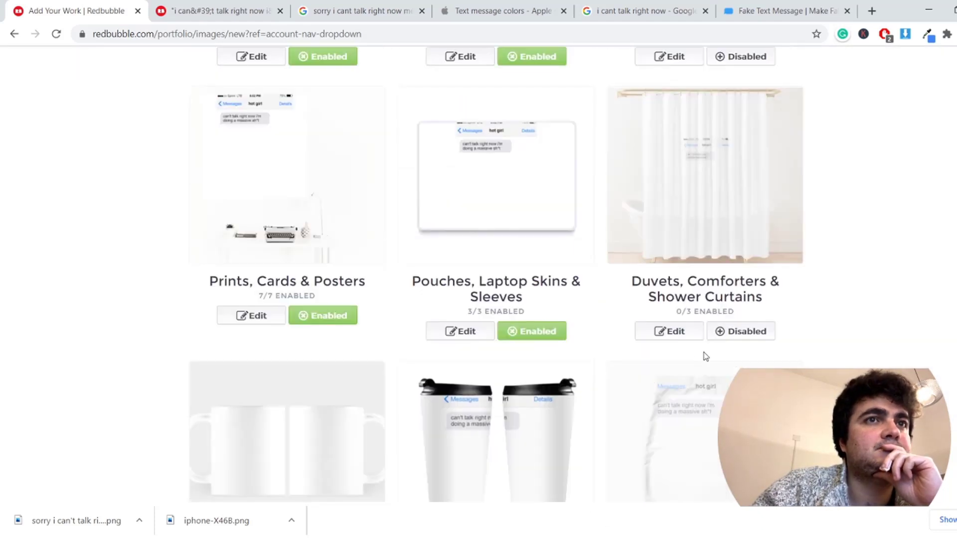
scroll(705, 357, "up", 4)
scroll(593, 319, "up", 1)
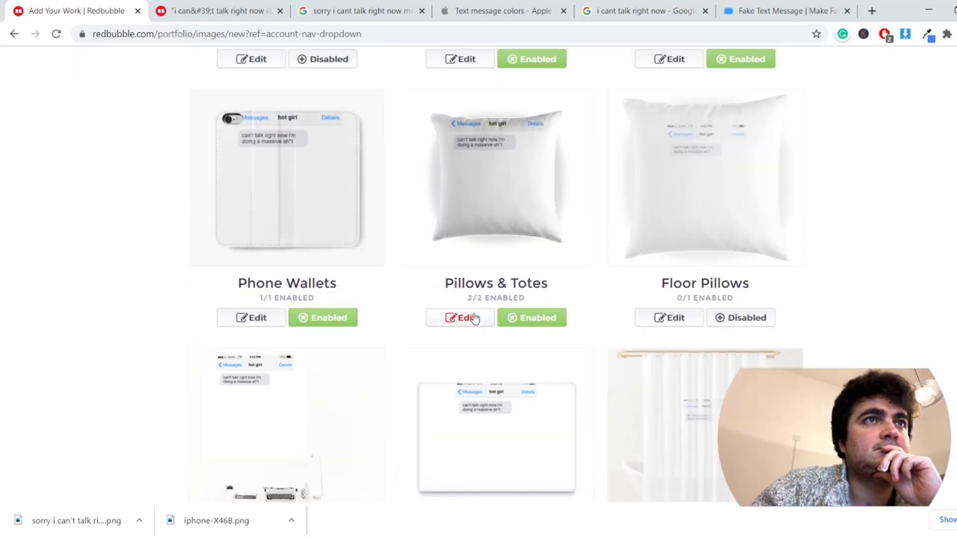
left_click(247, 319)
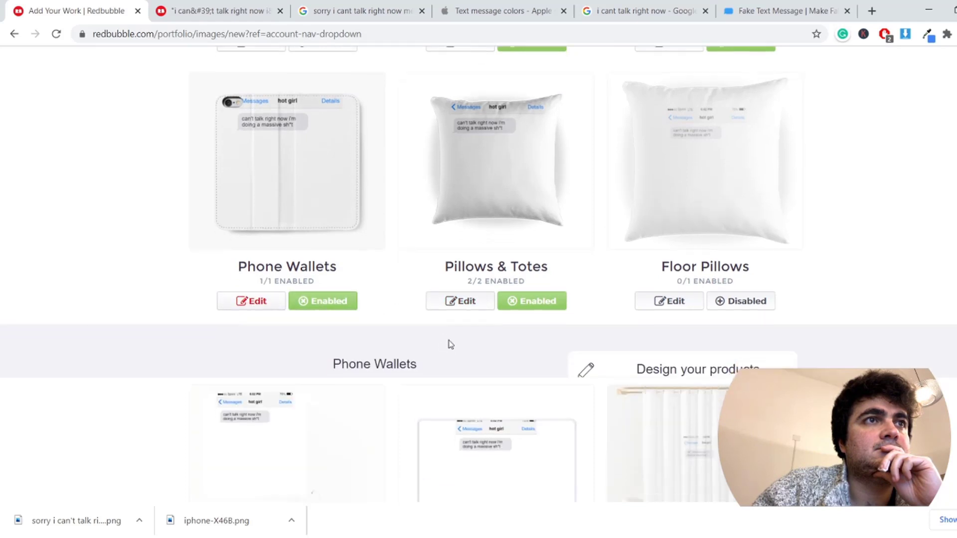
scroll(434, 349, "down", 2)
left_click_drag(416, 359, 449, 362)
scroll(588, 349, "down", 2)
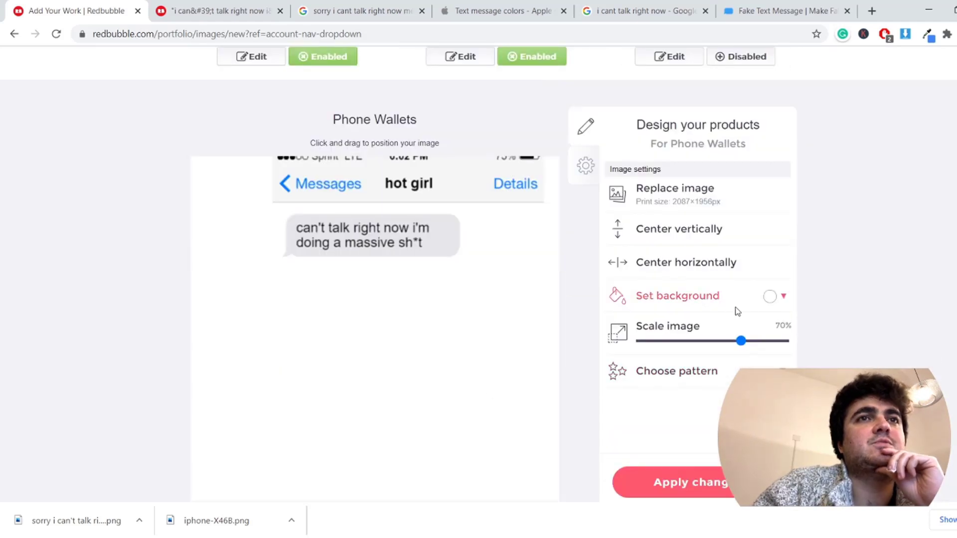
left_click_drag(741, 343, 690, 341)
left_click_drag(401, 271, 453, 194)
scroll(365, 310, "up", 5)
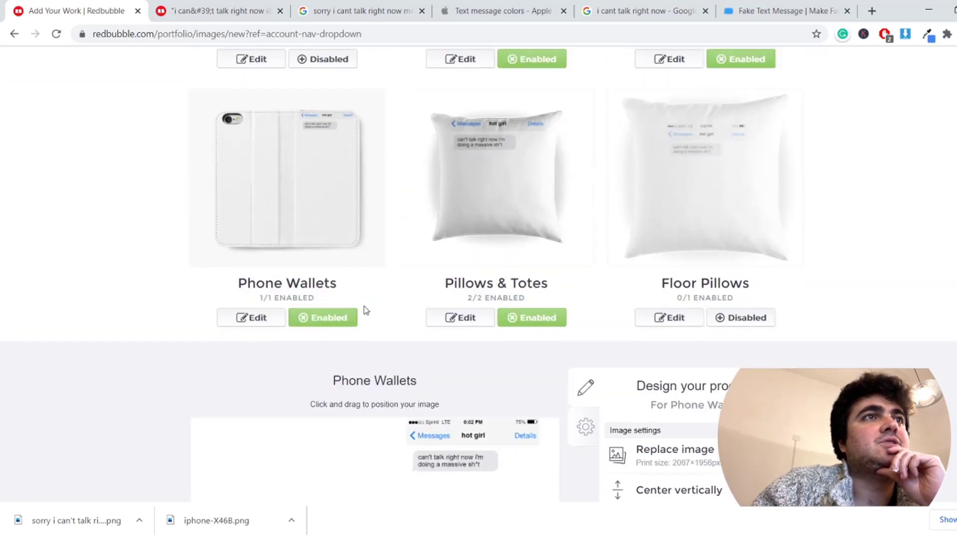
Step: Reposition the wallet design in the right half of the print area, slightly below the top edge, and apply the changes
scroll(395, 338, "down", 4)
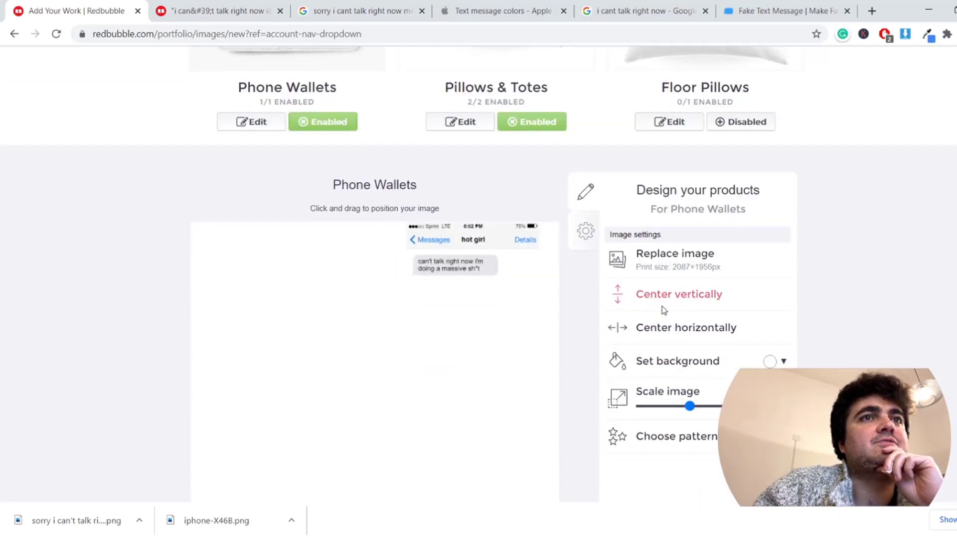
left_click(661, 329)
left_click_drag(384, 259, 451, 262)
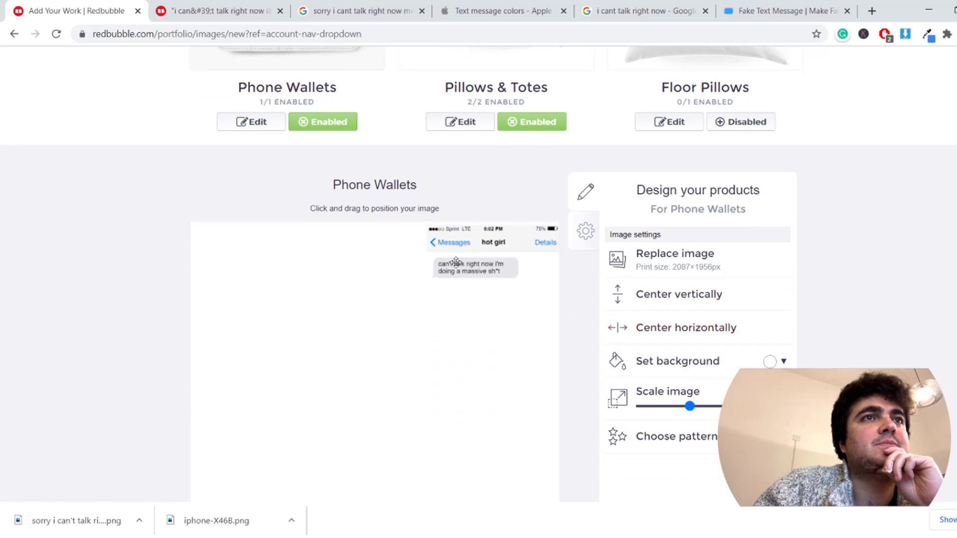
left_click(696, 295)
left_click_drag(497, 317, 479, 297)
scroll(555, 323, "down", 3)
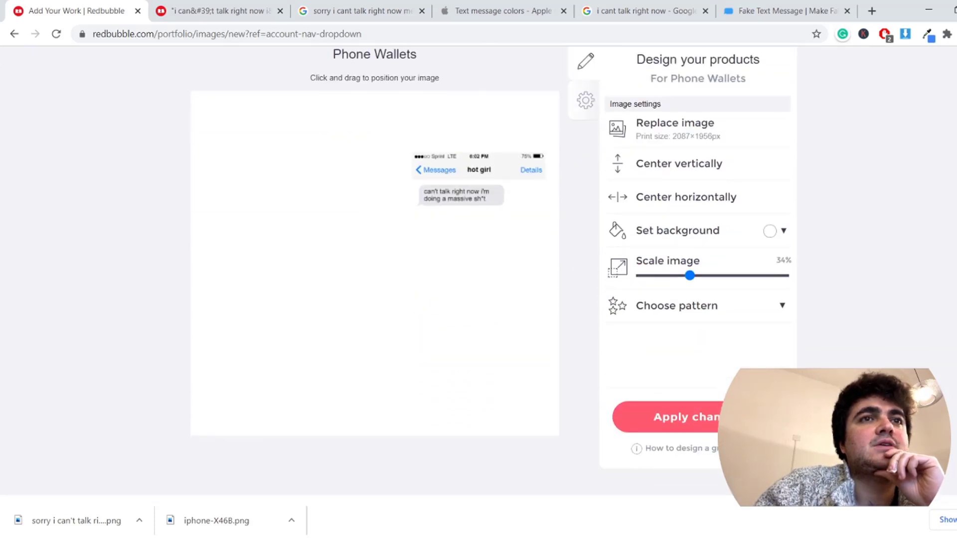
left_click(637, 378)
scroll(562, 365, "up", 1)
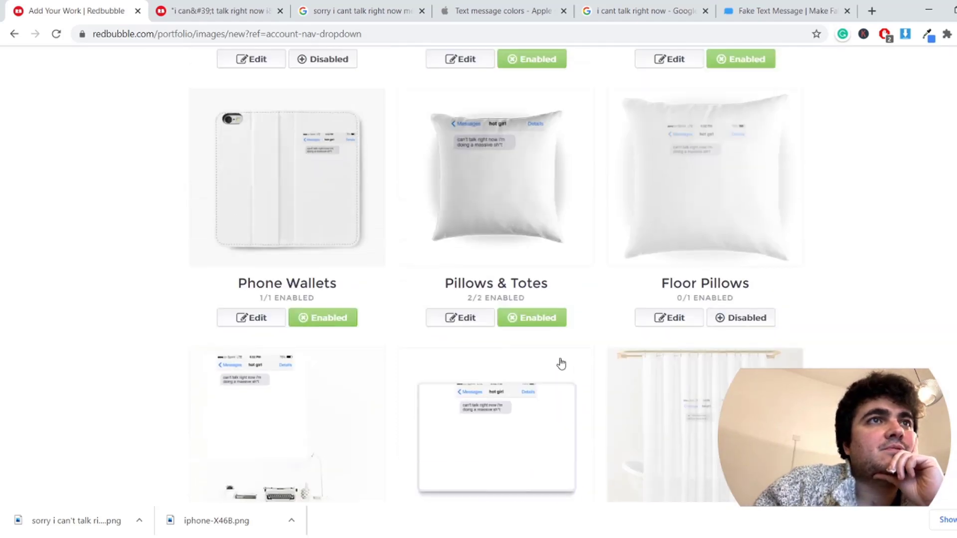